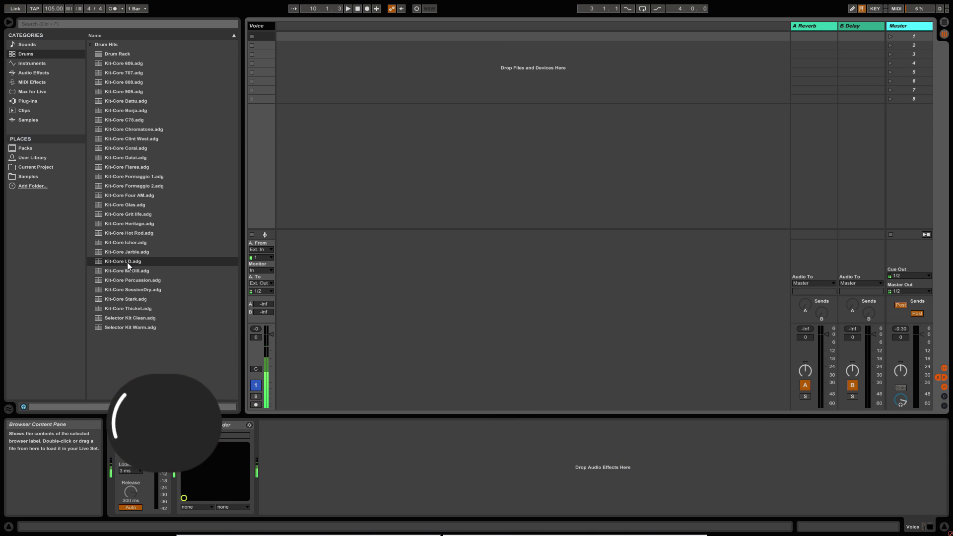
- Load the Kit-Core LD drum kit onto a new record-armed track with an empty clip in its first slot
left_click_drag(121, 263, 323, 68)
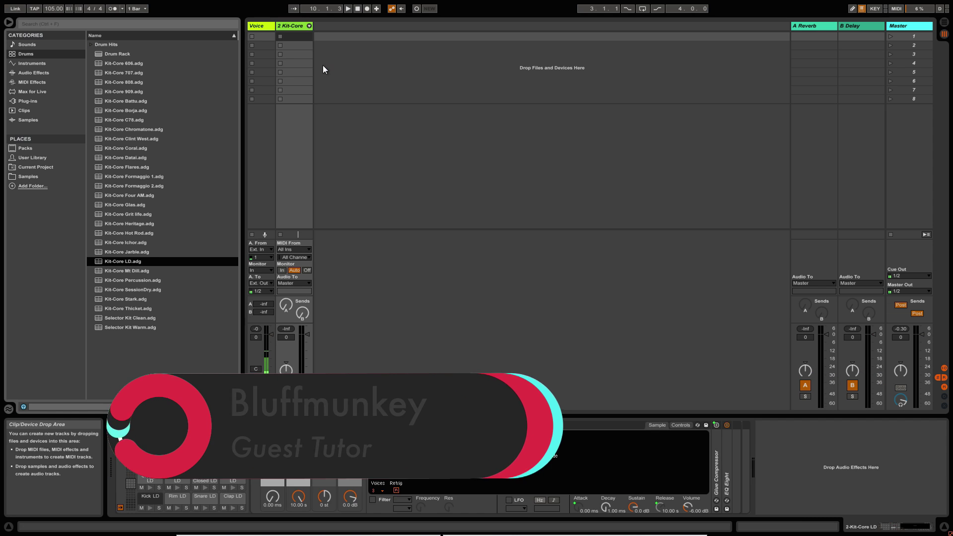
left_click(286, 404)
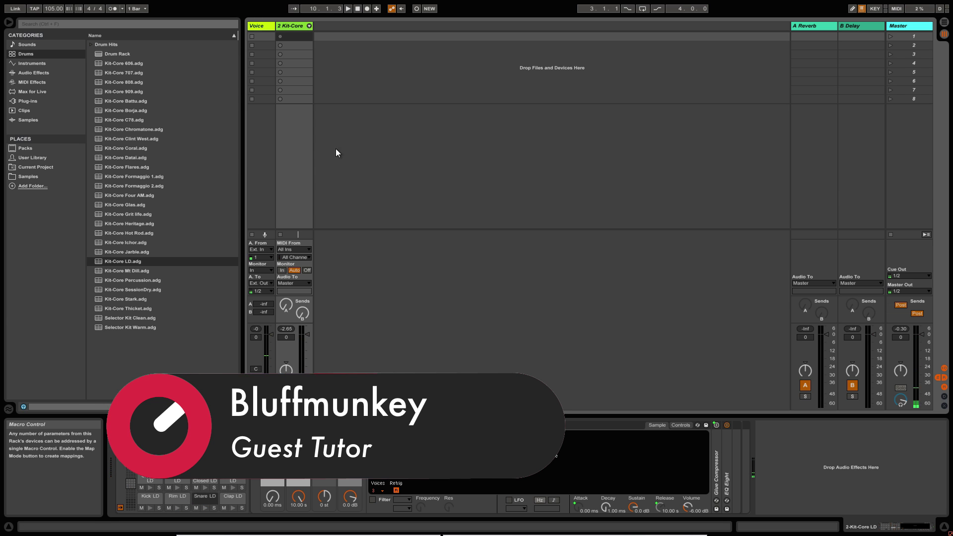
double_click(293, 36)
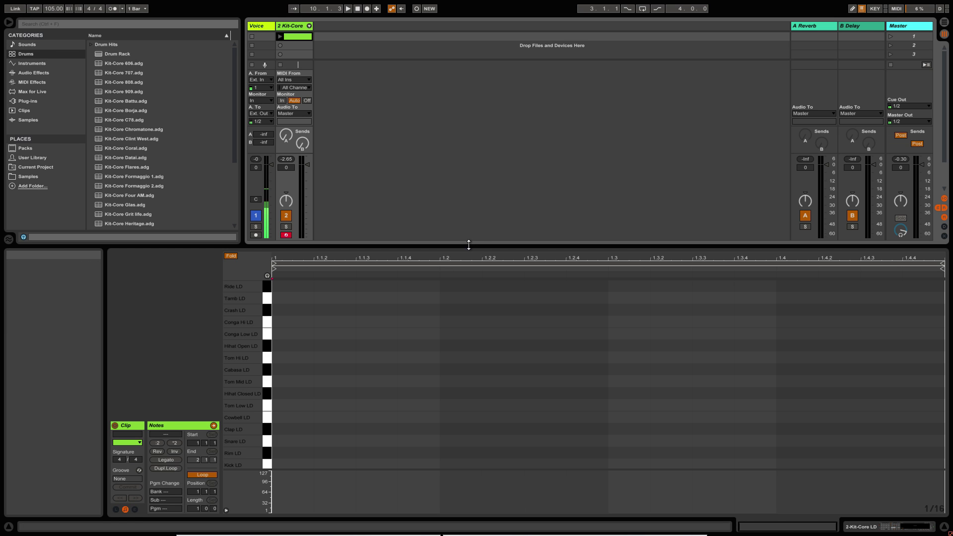
left_click_drag(468, 246, 466, 196)
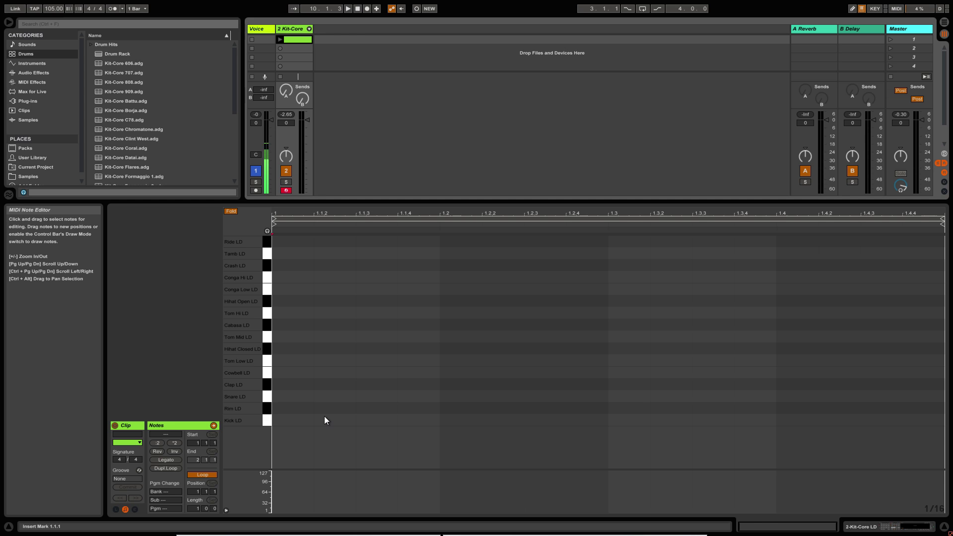
- Add Kick LD notes on beats 1 and 3 and Snare LD notes on beats 2 and 4 of the clip
left_click(294, 425)
double_click(291, 422)
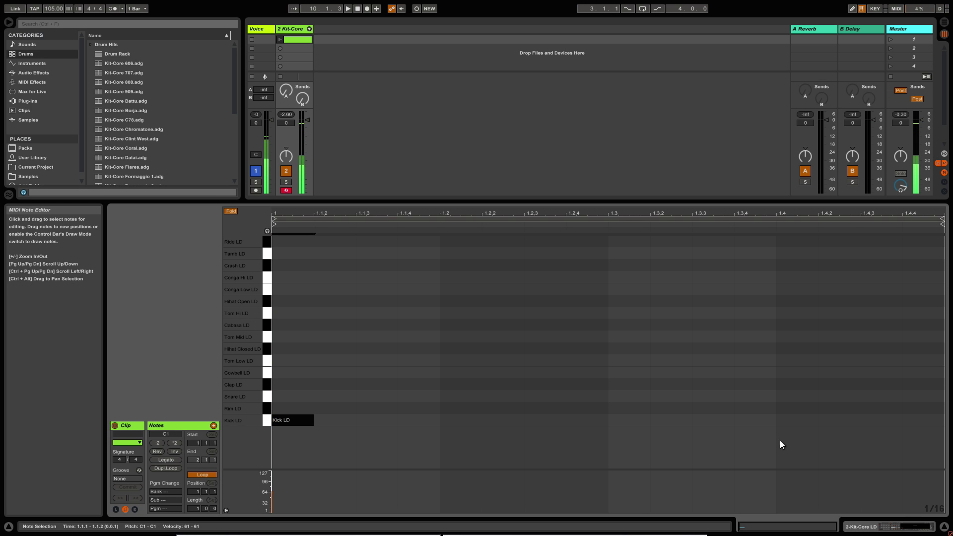
double_click(615, 420)
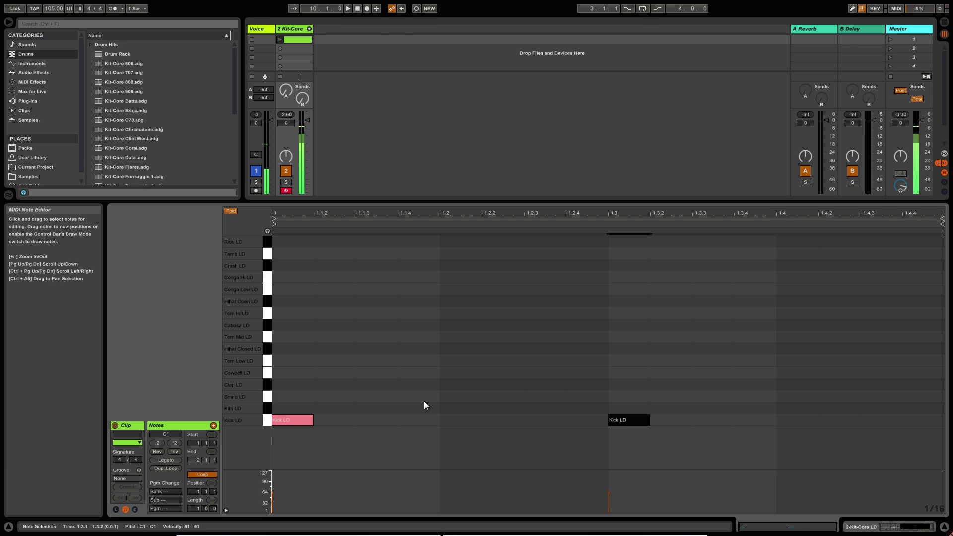
double_click(463, 397)
double_click(803, 395)
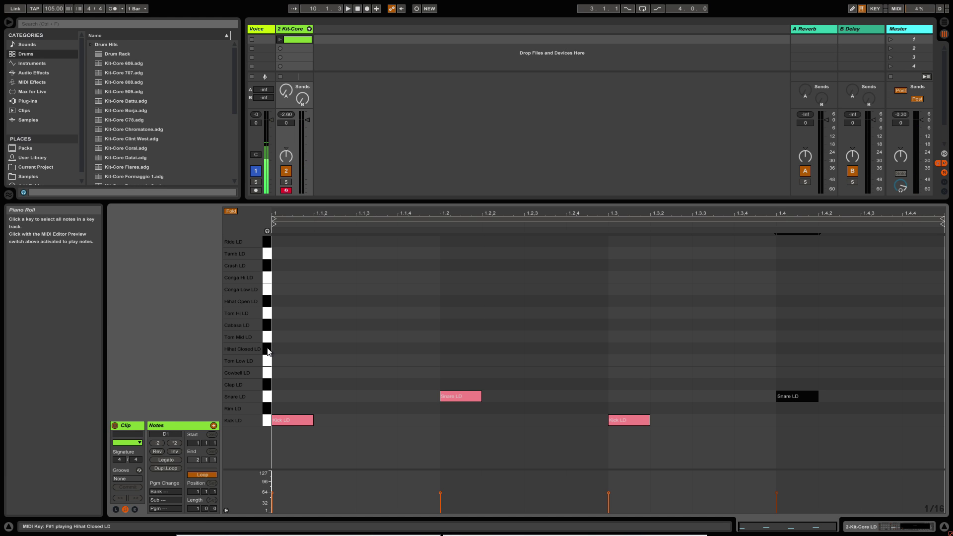
- Add four consecutive sixteenth-note Hihat Closed LD hits across the first beat
left_click(287, 348)
double_click(287, 349)
left_click(328, 353)
double_click(332, 349)
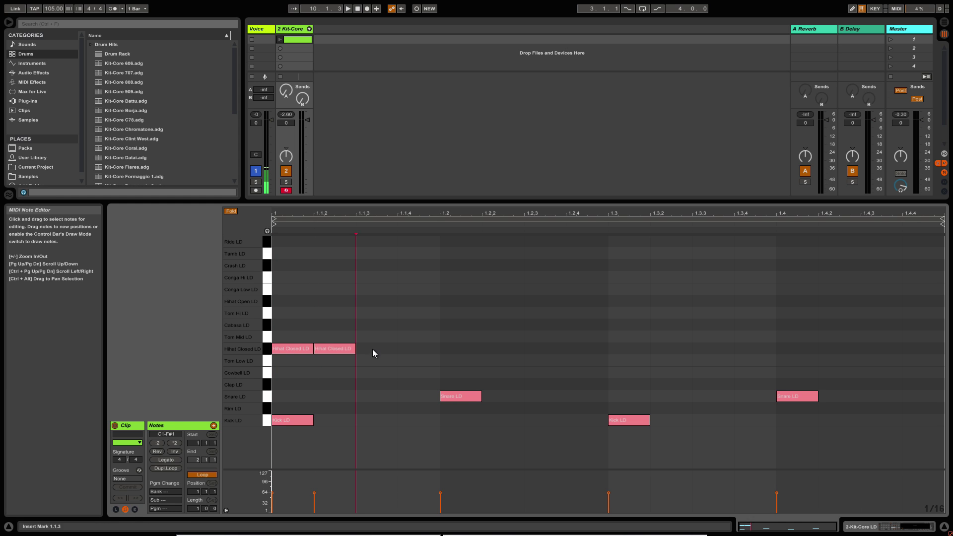
double_click(372, 350)
double_click(410, 349)
left_click(267, 351)
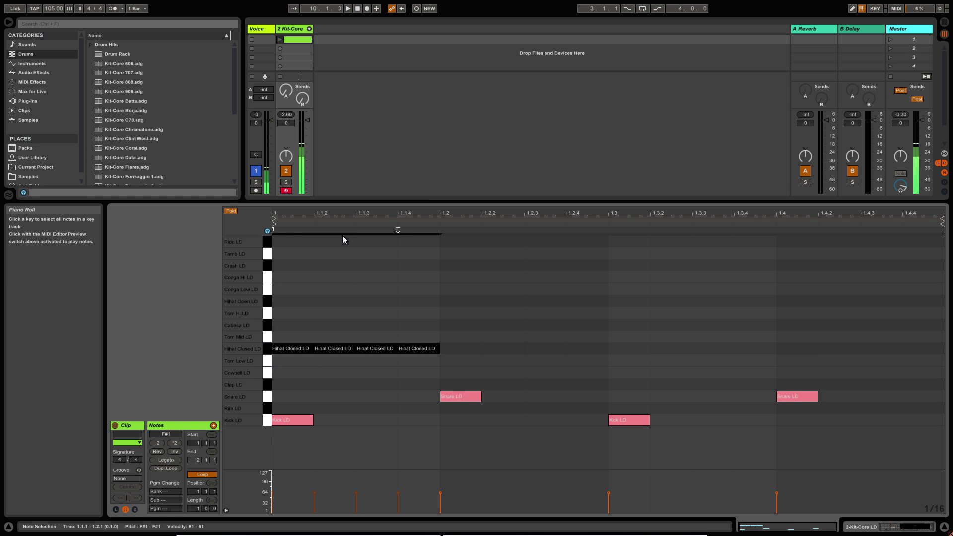
- Enlarge the velocity lane and set the four closed hi-hat velocities to about 48, 16, 32 and 77
left_click_drag(419, 201, 419, 121)
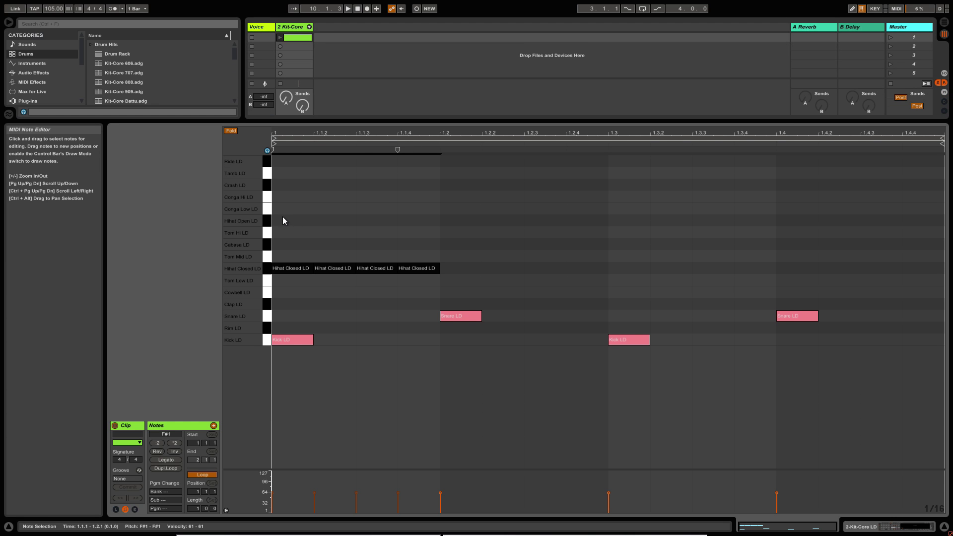
left_click_drag(282, 217, 365, 204)
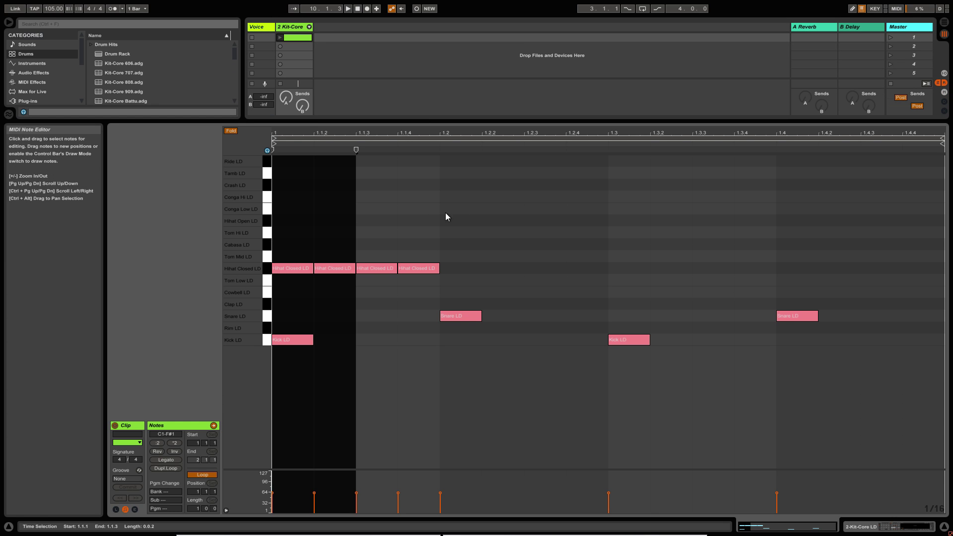
left_click(398, 229)
left_click(296, 267)
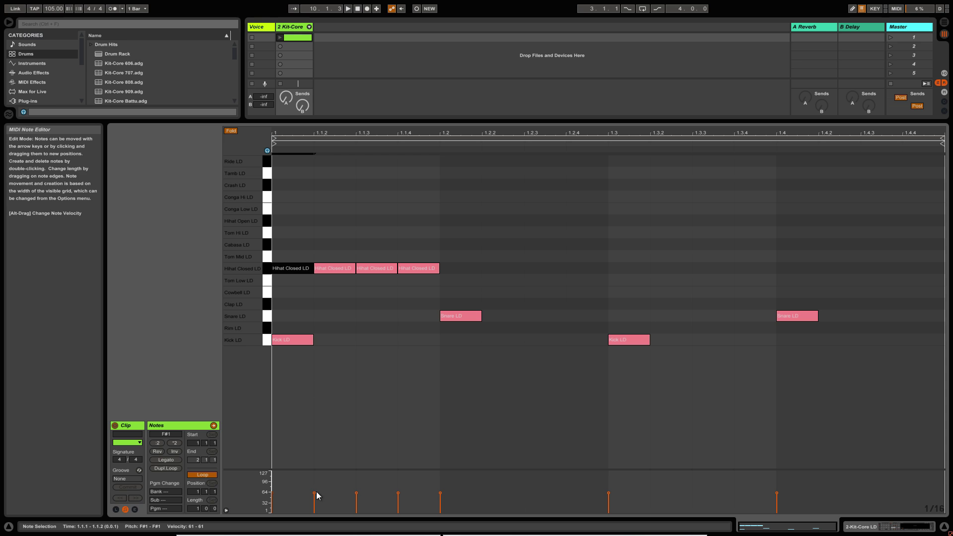
left_click_drag(317, 468, 316, 377)
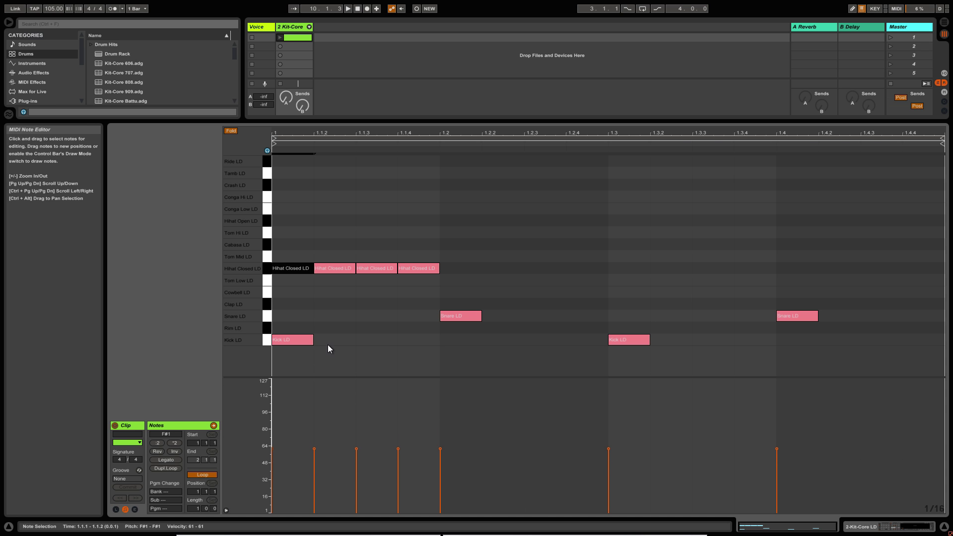
left_click_drag(295, 267, 416, 260)
- Duplicate the four closed hi-hat notes three times to fill the bar
left_click_drag(283, 205, 424, 272)
key("ctrl+d")
key("ctrl+d")
key("ctrl+d")
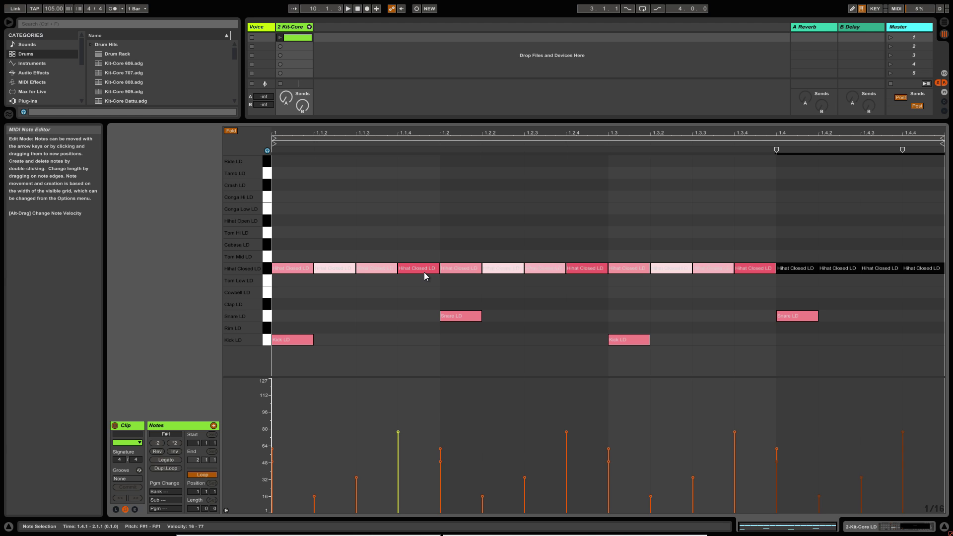
- Launch the drum clip and unfold the kit's individual drum chains in an enlarged mixer
left_click(280, 37)
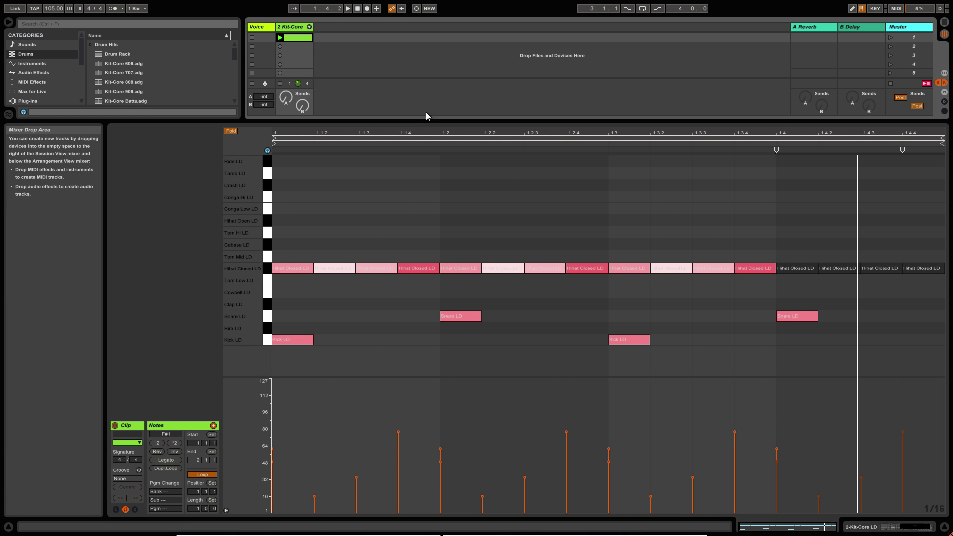
left_click_drag(430, 123, 412, 280)
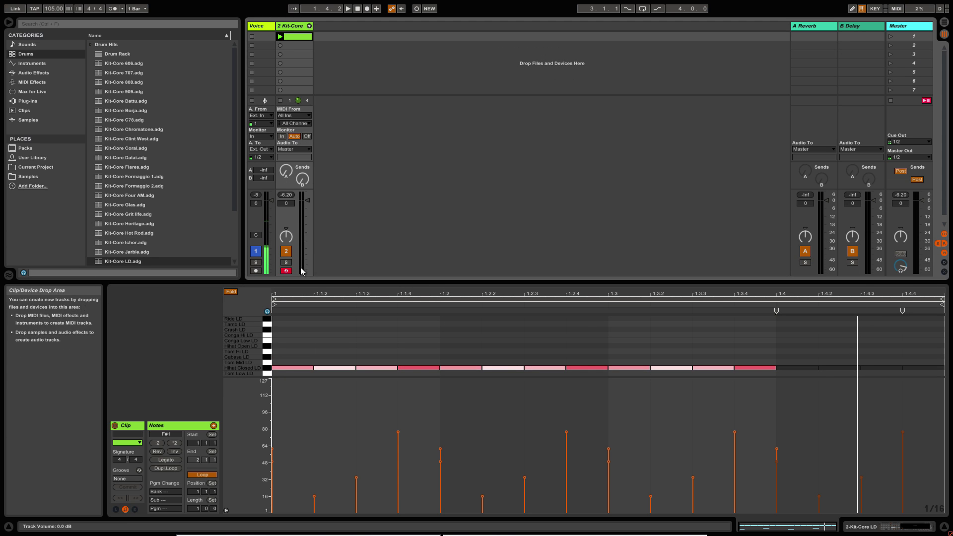
left_click(309, 26)
left_click_drag(499, 281, 466, 348)
- Lower the Hihat Closed LD chain's volume to -5.4 dB while the beat plays
key("space")
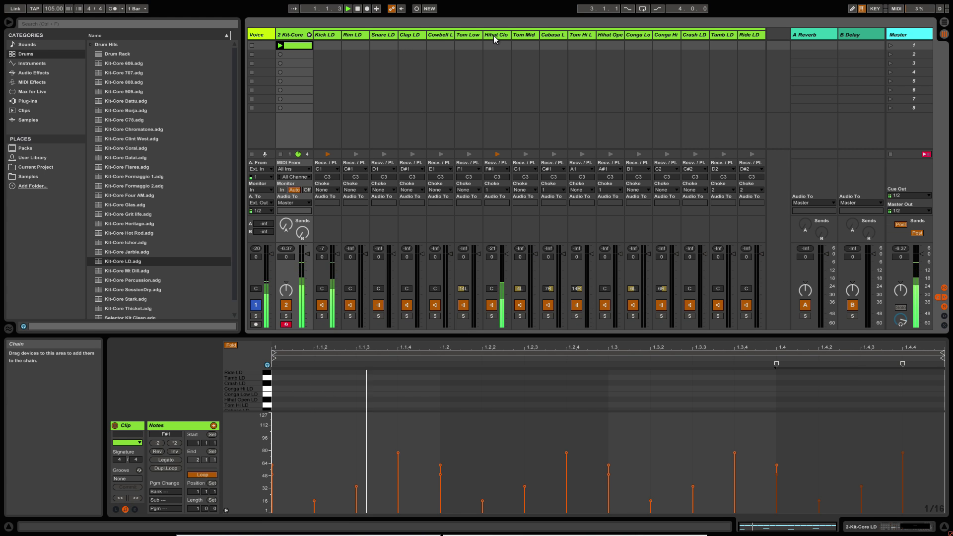
left_click_drag(507, 254, 507, 261)
key("space")
- Shorten the Decay of the Hihat Closed LD pad to 199 ms in the drum rack
left_click(862, 527)
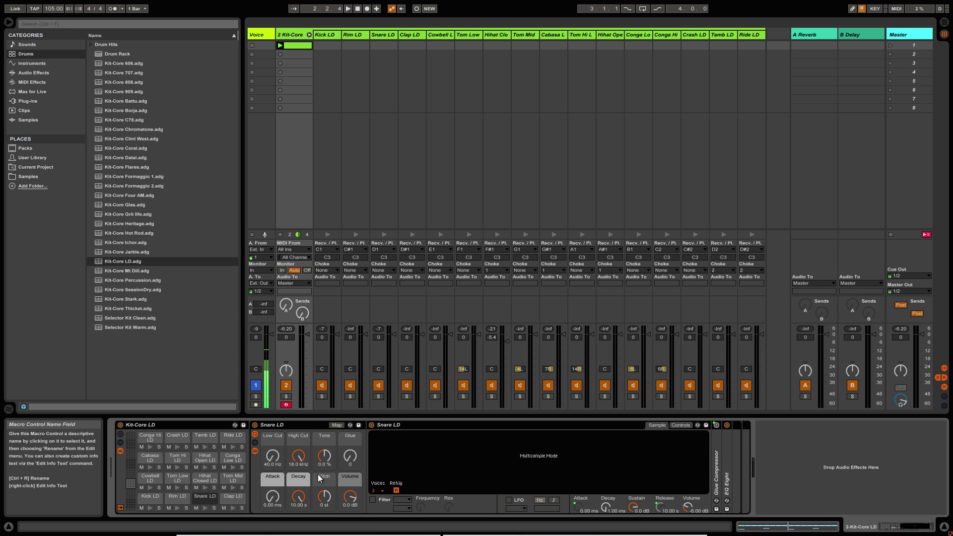
left_click(205, 477)
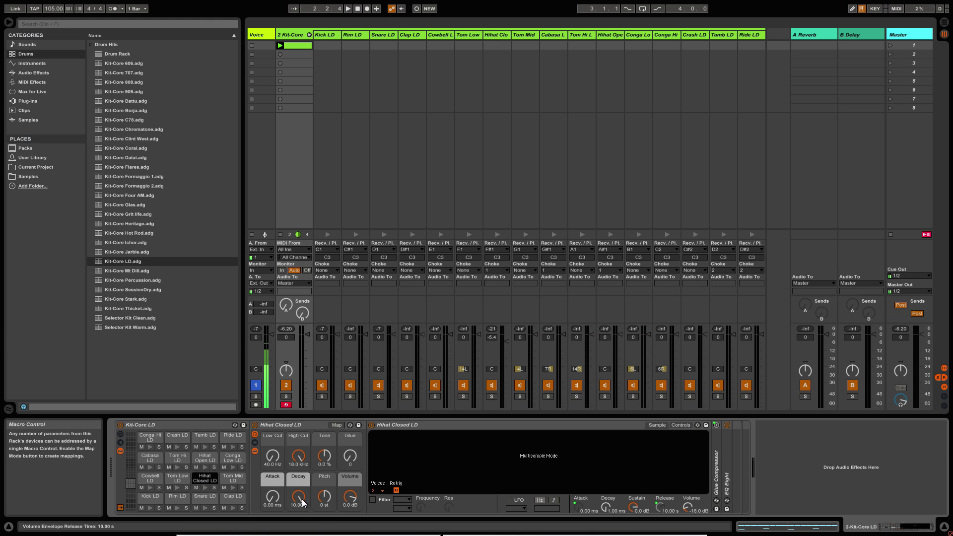
key("space")
left_click_drag(302, 499, 302, 531)
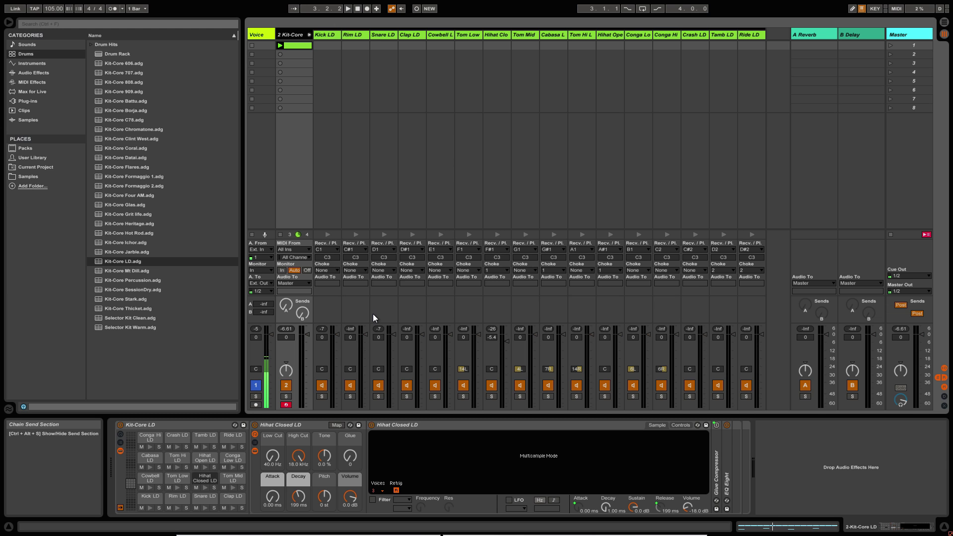
- Audition the whole drum kit track through its A Reverb send during playback
left_click(288, 308)
key("space")
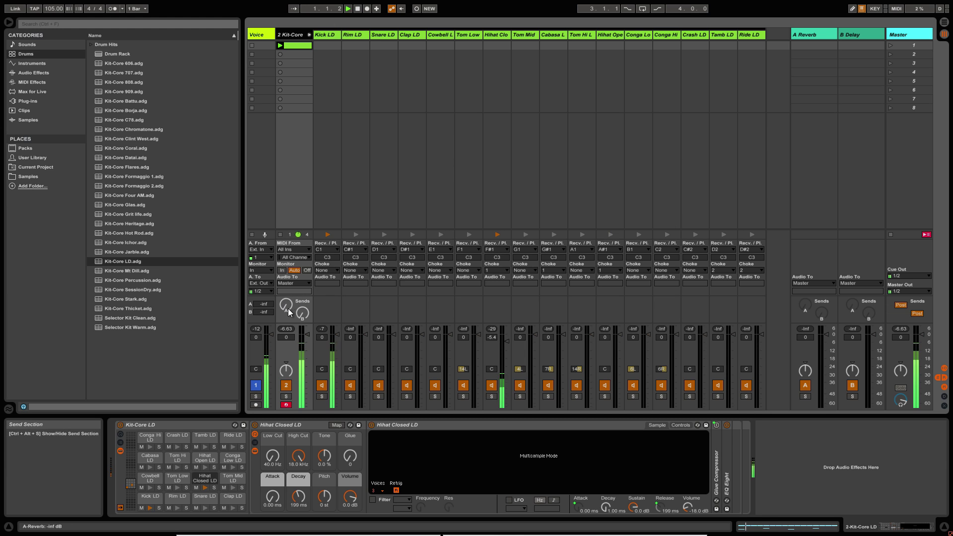
left_click_drag(287, 305, 286, 357)
key("space")
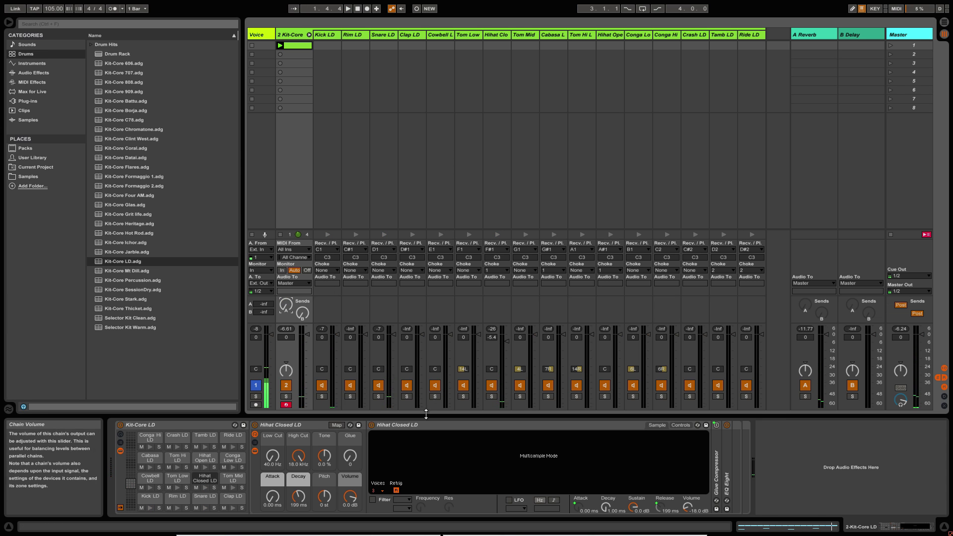
- Show the drum rack's chain and return chain lists and add ValhallaVintageVerb_x64 as a return chain
left_click(120, 442)
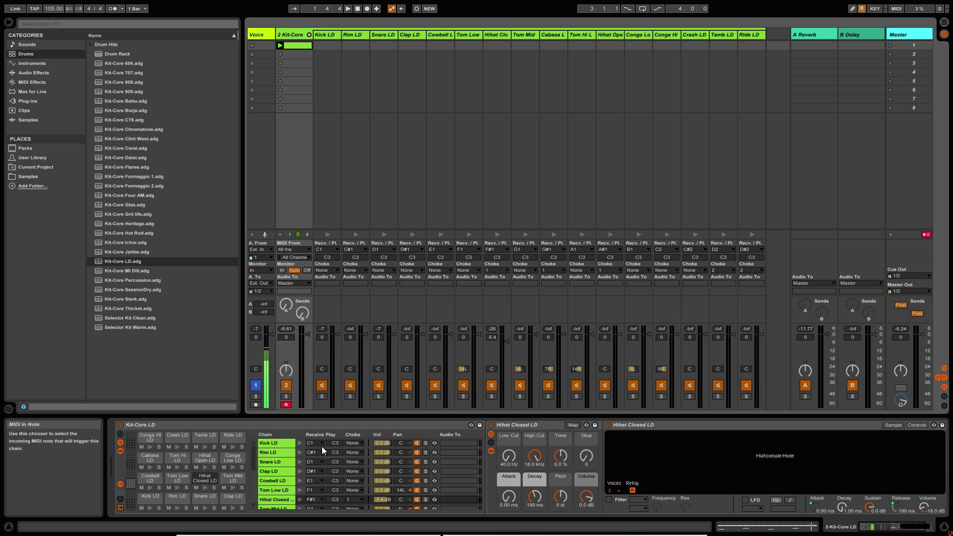
scroll(322, 446, "down", 5)
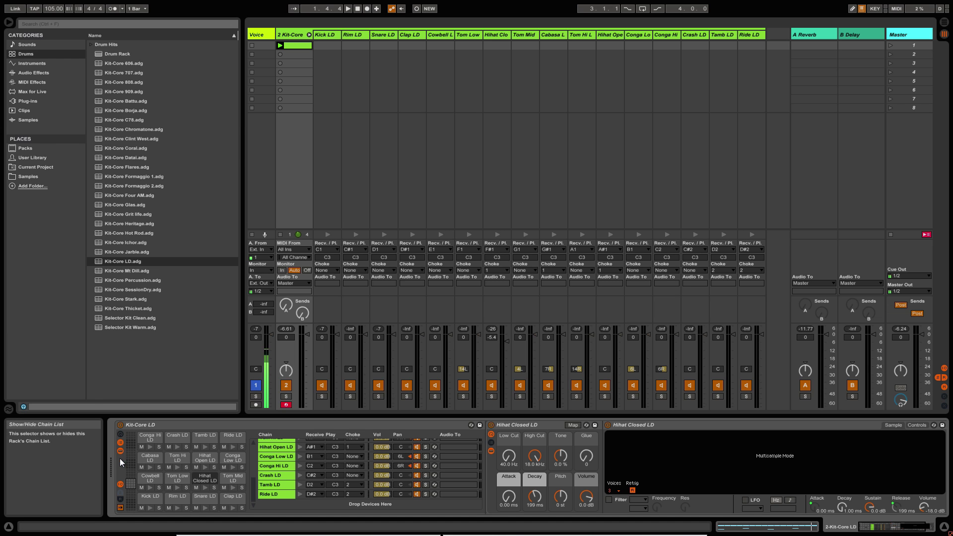
left_click(120, 501)
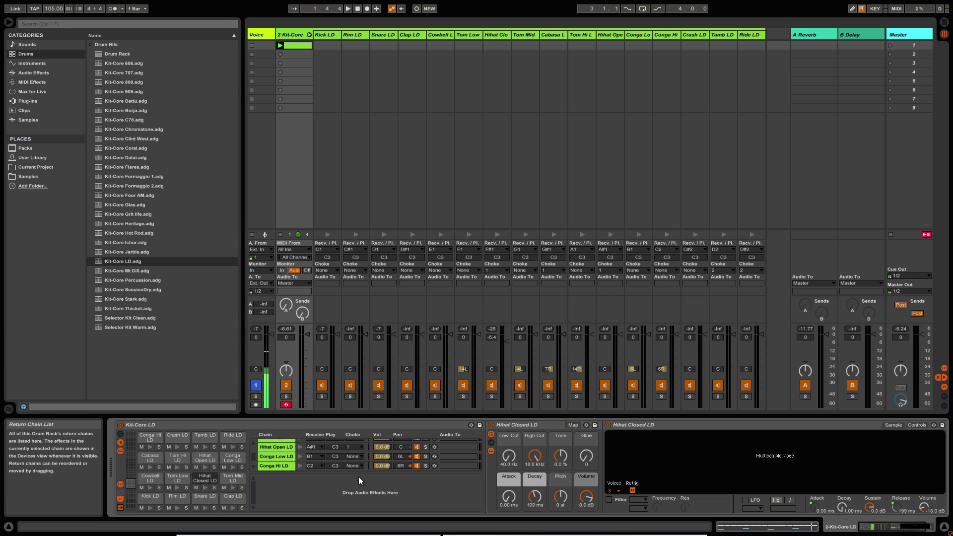
left_click(31, 102)
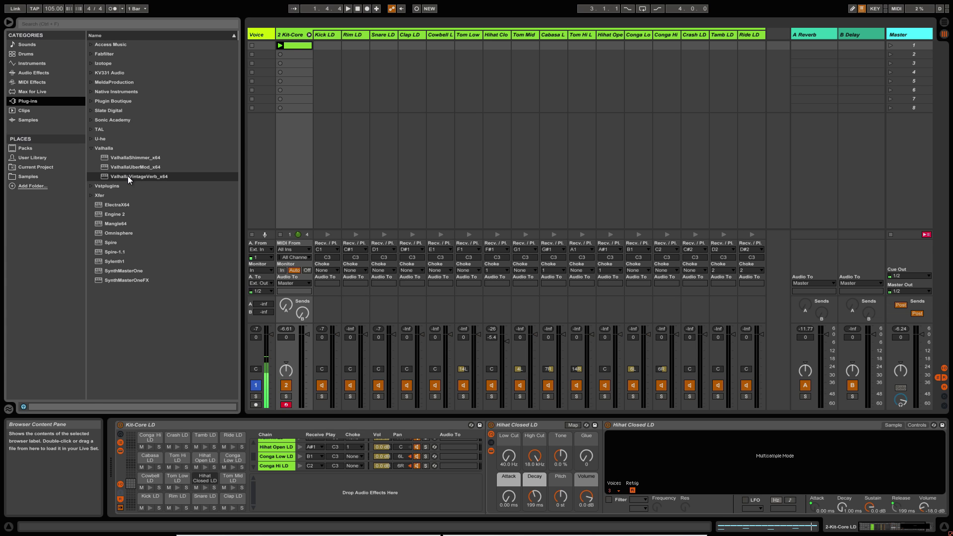
left_click_drag(127, 175, 302, 483)
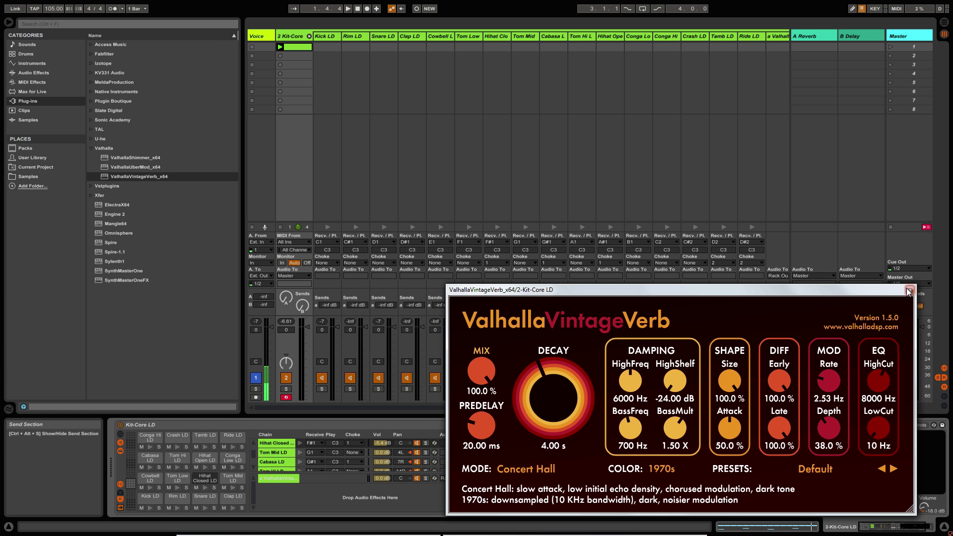
- Load the Snare Plate preset in the reverb and change its color mode to 1980s
left_click_drag(835, 288, 676, 71)
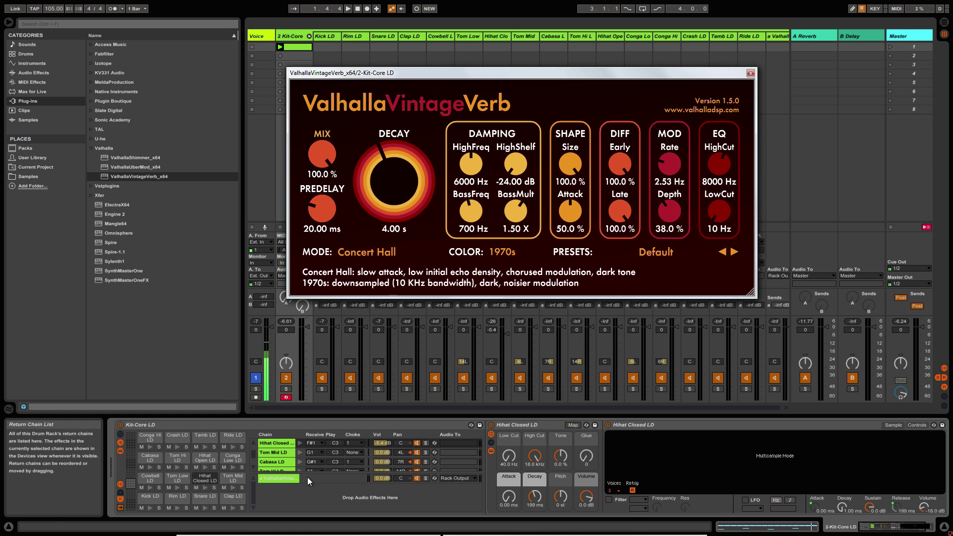
left_click(657, 253)
mouse_move(645, 371)
mouse_move(644, 392)
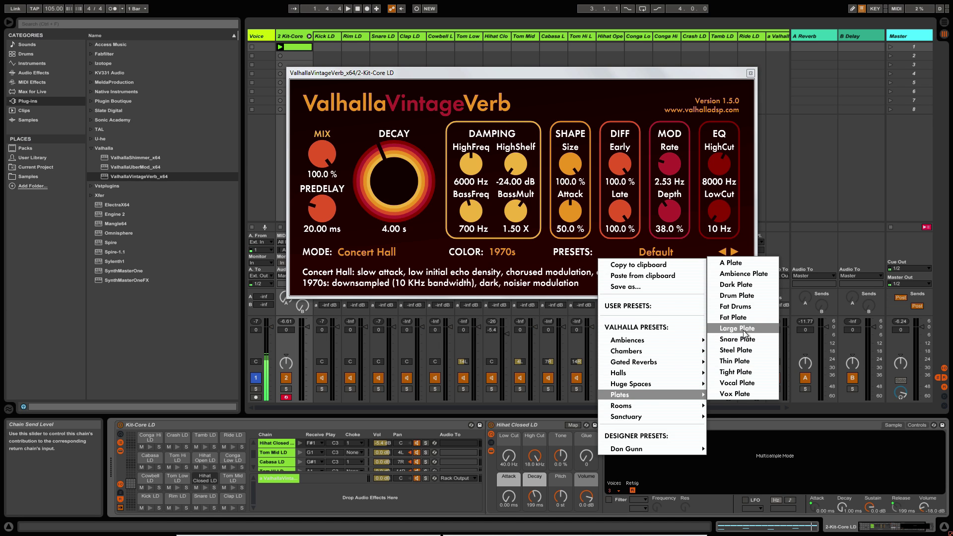
left_click(740, 340)
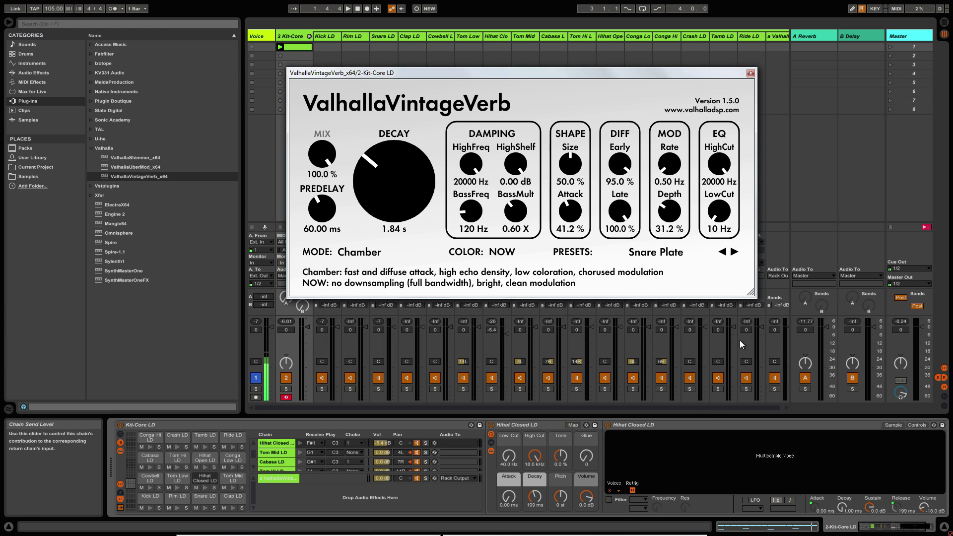
left_click(500, 254)
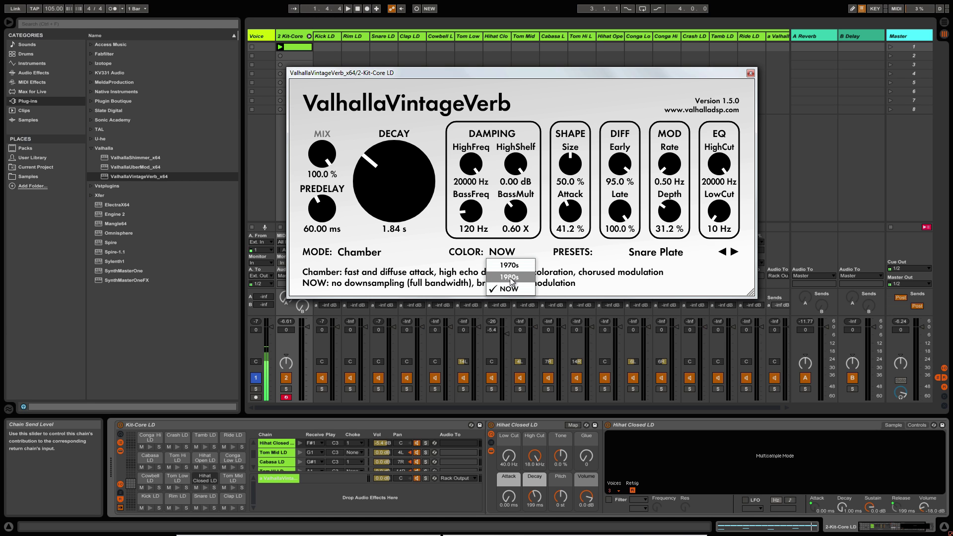
left_click(509, 277)
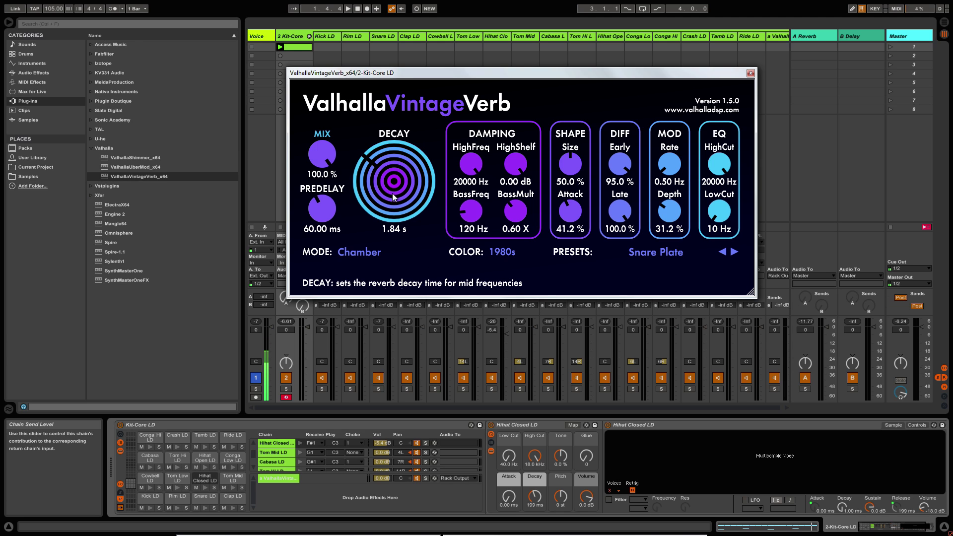
- Set the reverb's Decay to 26.87 s and LowCut to 190 Hz, and select its return chain
left_click_drag(393, 204, 391, 165)
left_click_drag(391, 165, 404, 213)
left_click_drag(403, 200, 403, 144)
left_click_drag(719, 214, 716, 197)
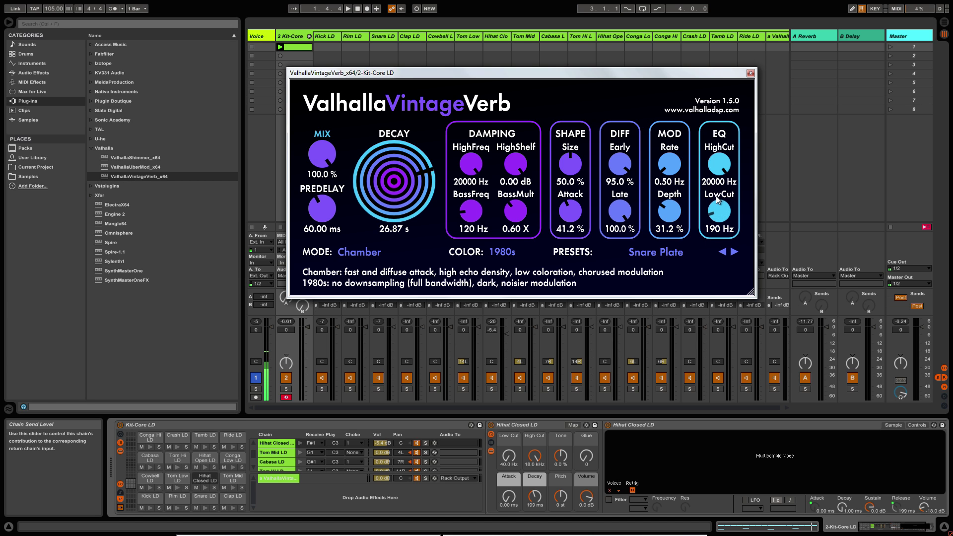
left_click(750, 73)
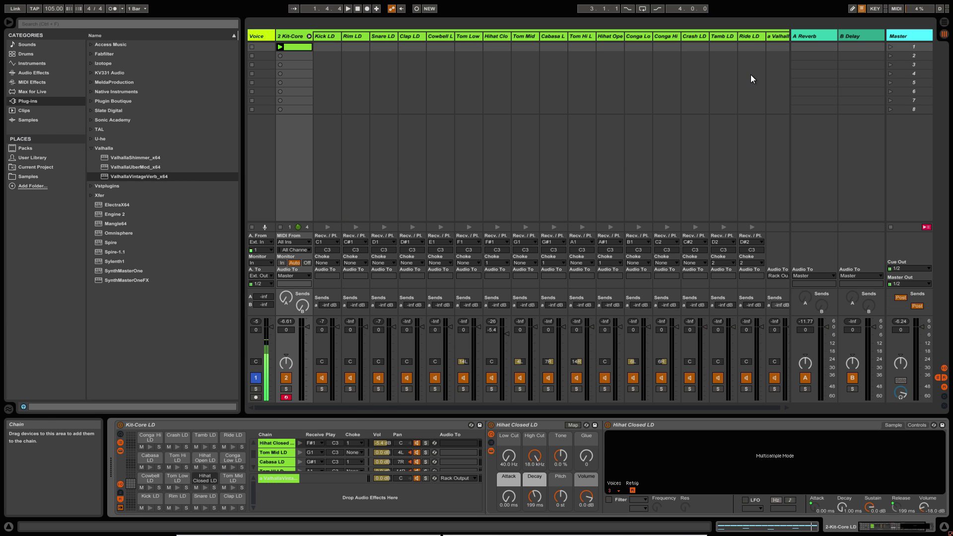
left_click(275, 478)
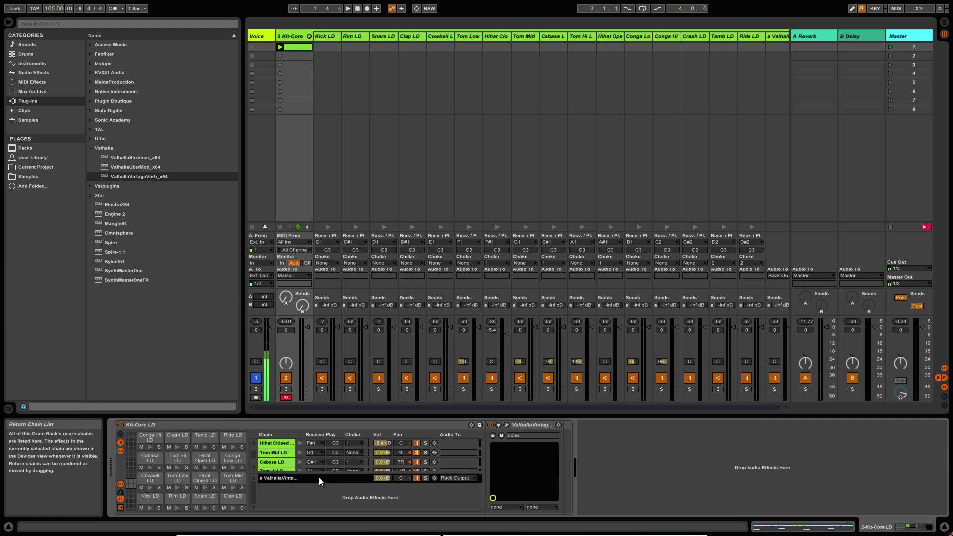
- Add a Gate audio effect after ValhallaVintageVerb in the drum rack's return chain
left_click(32, 73)
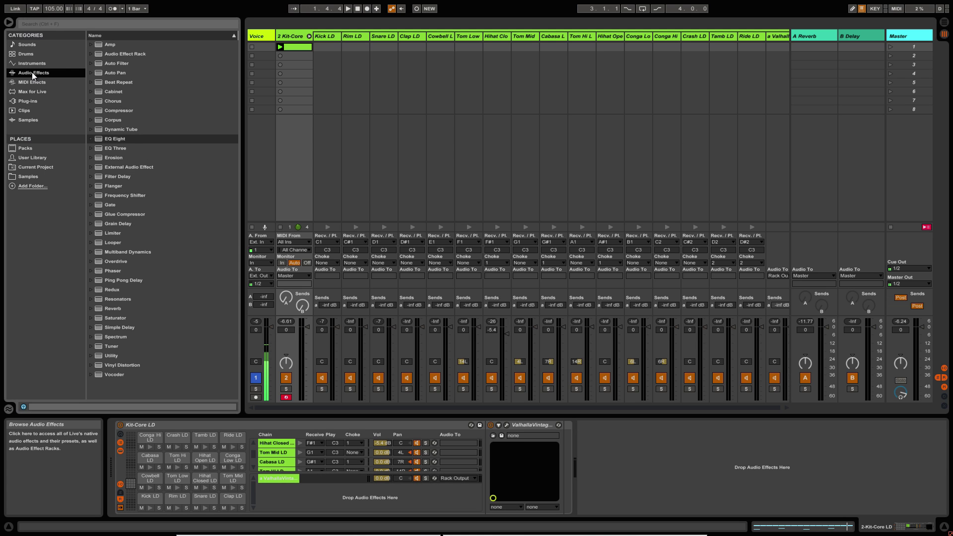
left_click(111, 204)
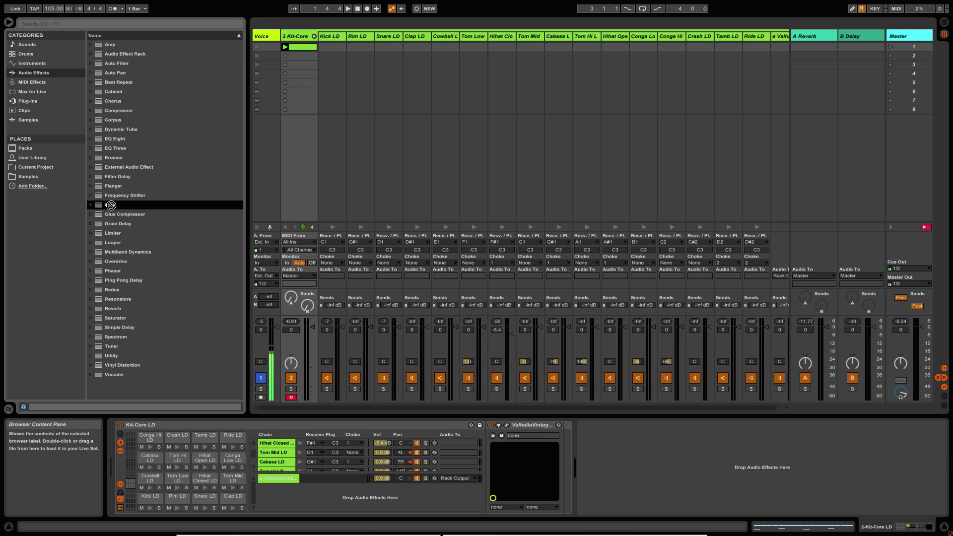
mouse_move(108, 205)
left_mouse_down()
mouse_move(357, 338)
mouse_move(520, 446)
mouse_move(562, 456)
mouse_move(560, 446)
mouse_move(588, 449)
left_mouse_up()
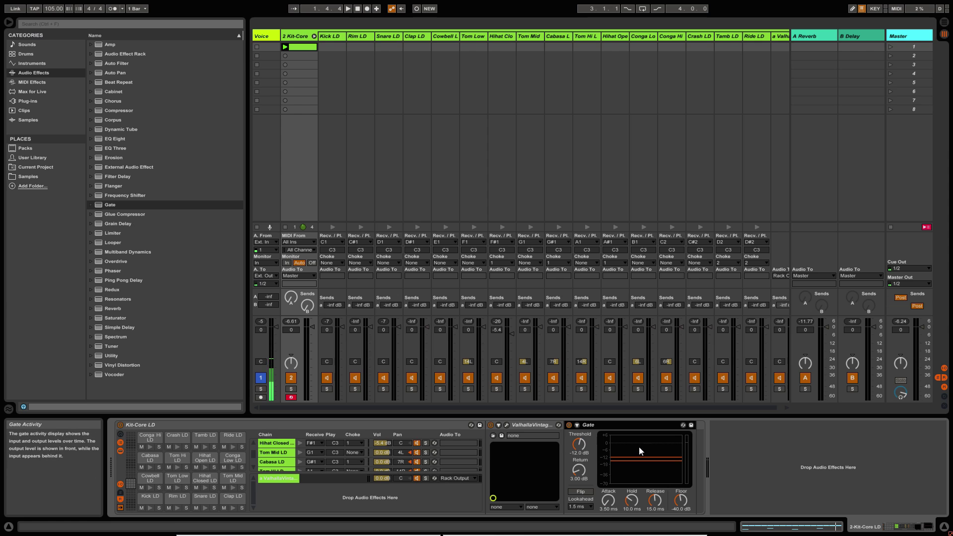
- Audition the snare through its reverb send during playback with the Gate bypassed, and re-enable the Gate
left_click(569, 425)
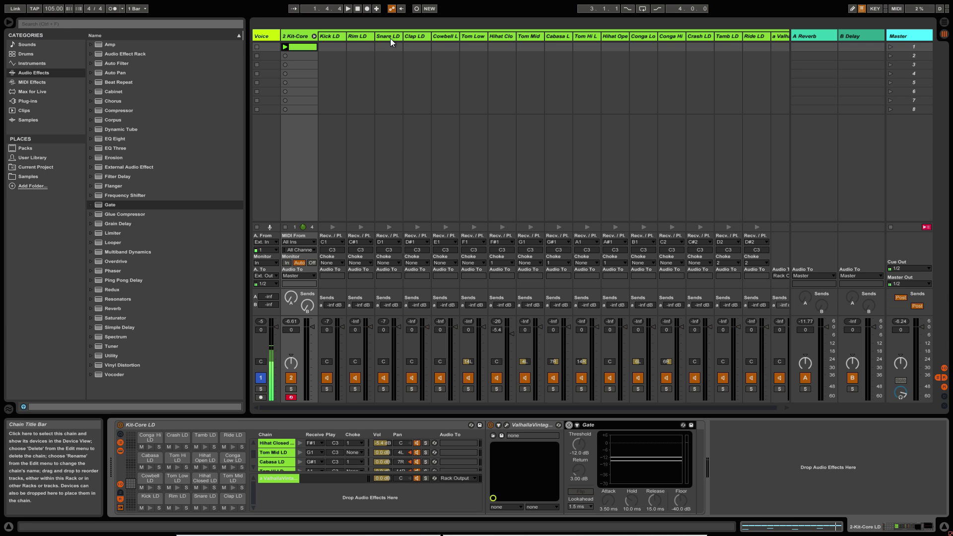
key("space")
left_click_drag(389, 306, 390, 348)
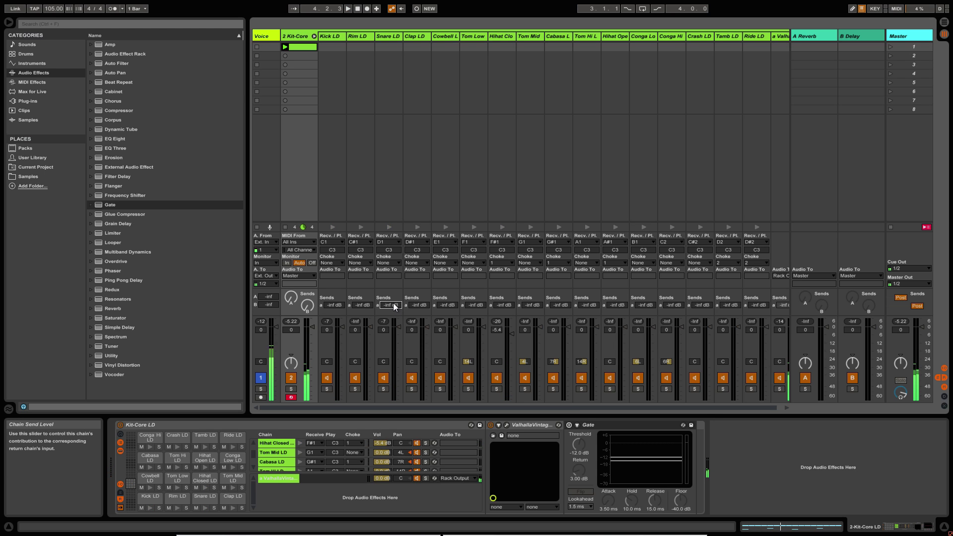
left_click(568, 425)
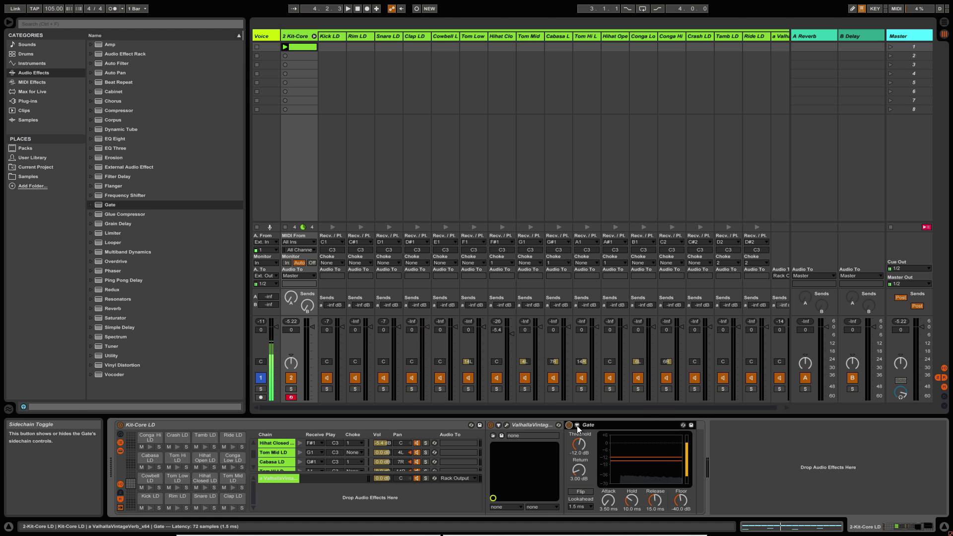
- Enable the Gate's sidechain with 2-Kit-Core LD as its source, tapped at Kit-Core LD | Snare LD | Post Mixer
left_click(577, 425)
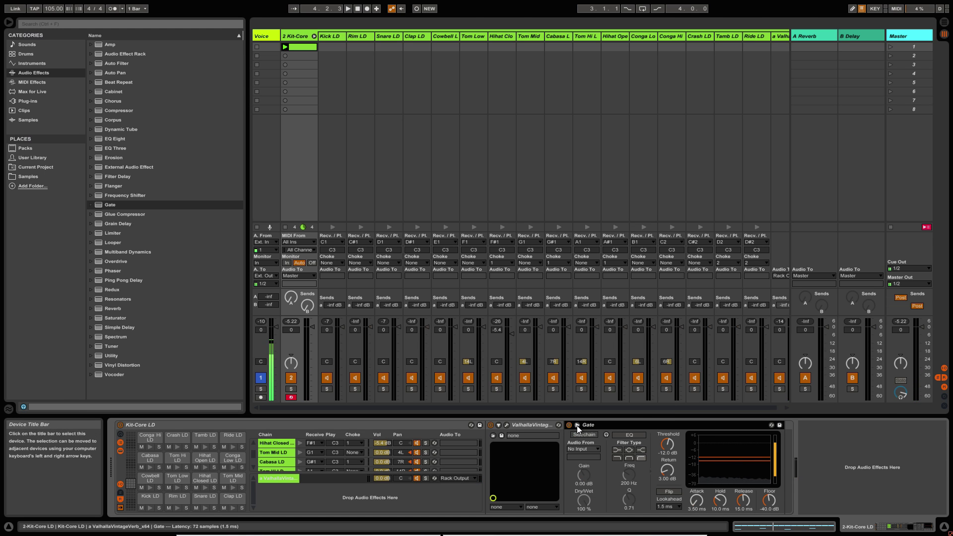
left_click(584, 434)
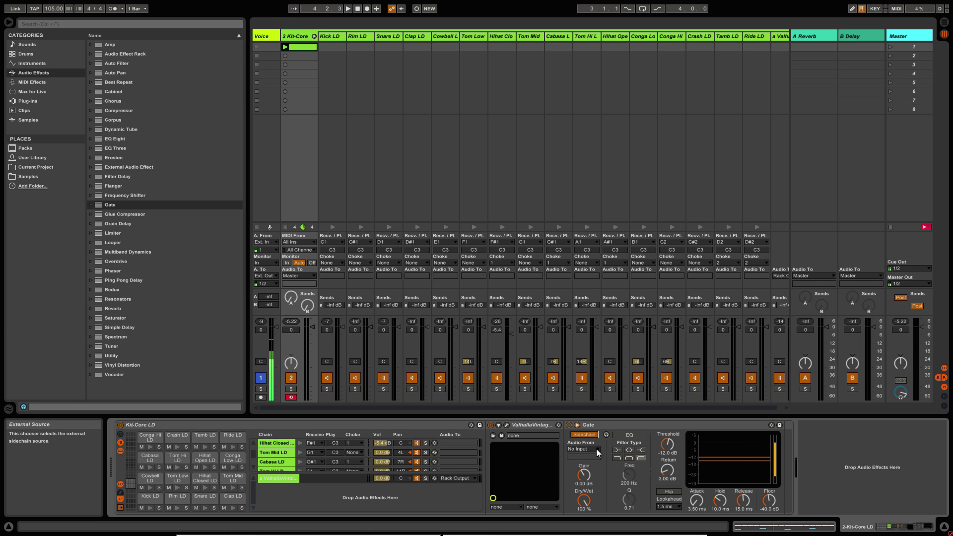
left_click(597, 449)
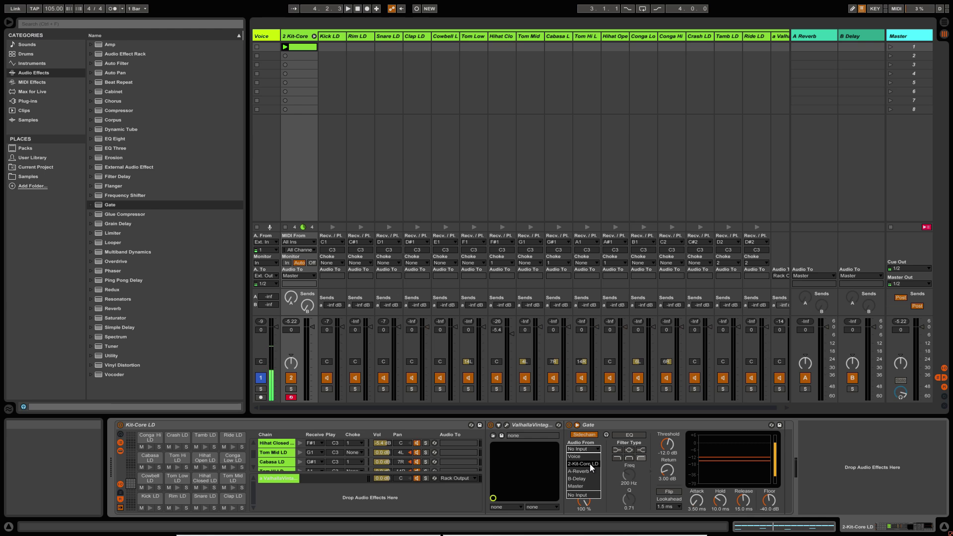
left_click(589, 463)
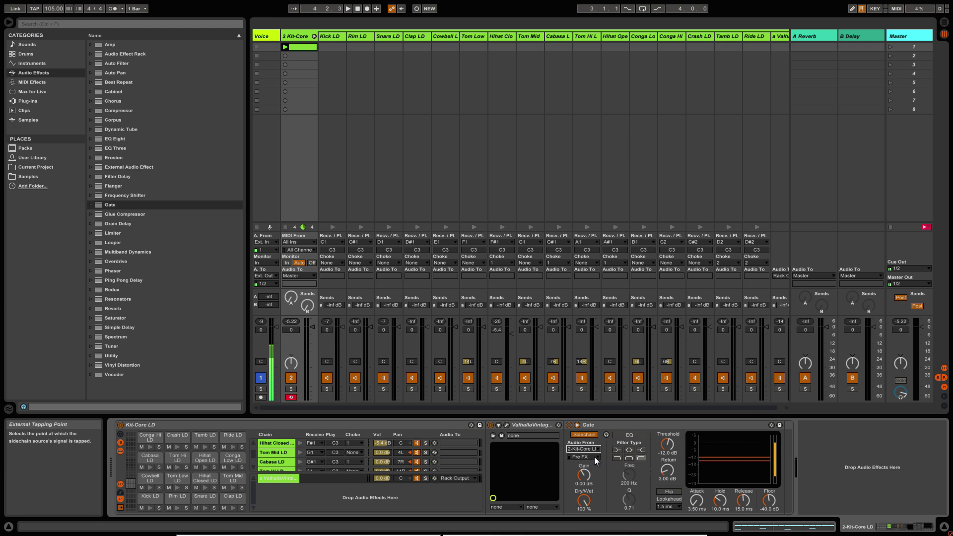
left_click(594, 457)
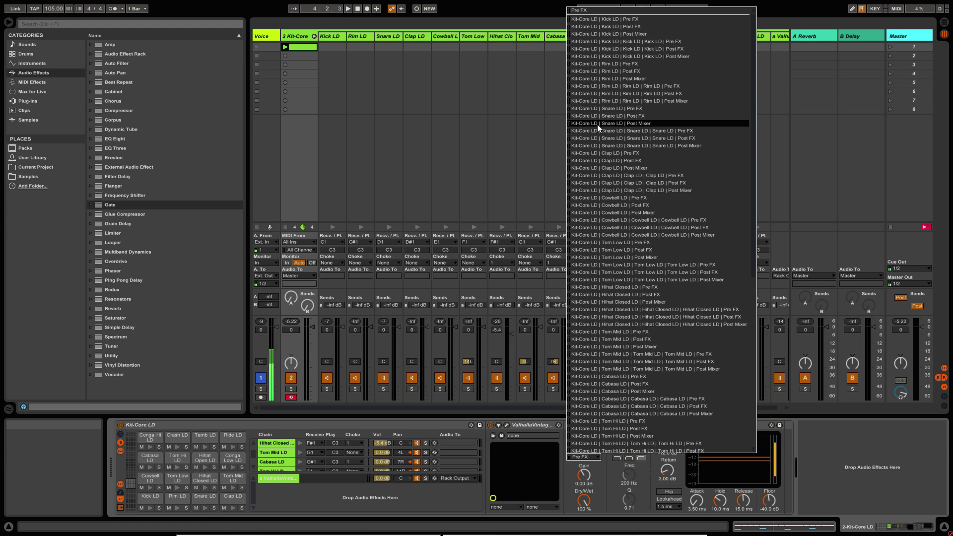
left_click(635, 124)
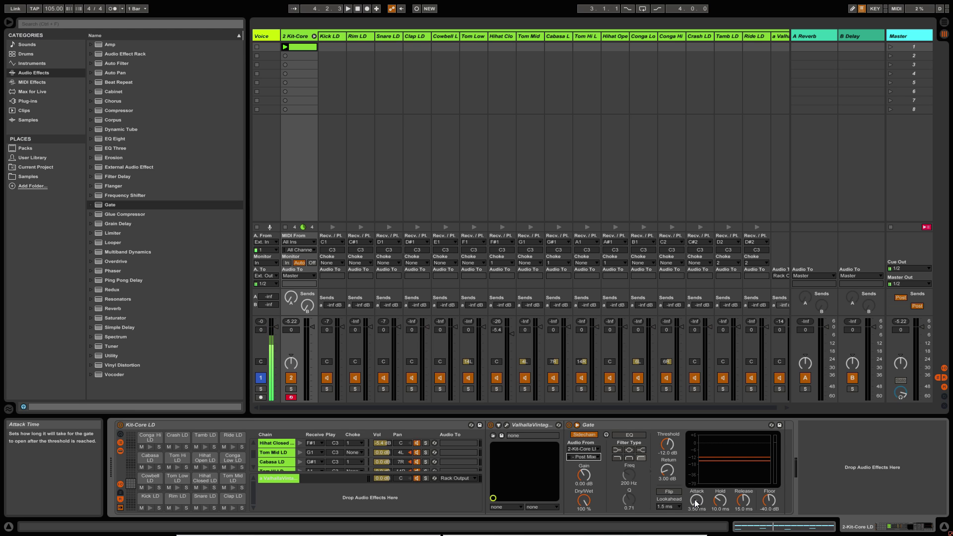
- Set the Gate's Attack to 0.02 ms, Hold to 87.3 ms and Release to 69.6 ms while playing the snare with its send at 0.0 dB
left_click_drag(696, 502, 695, 534)
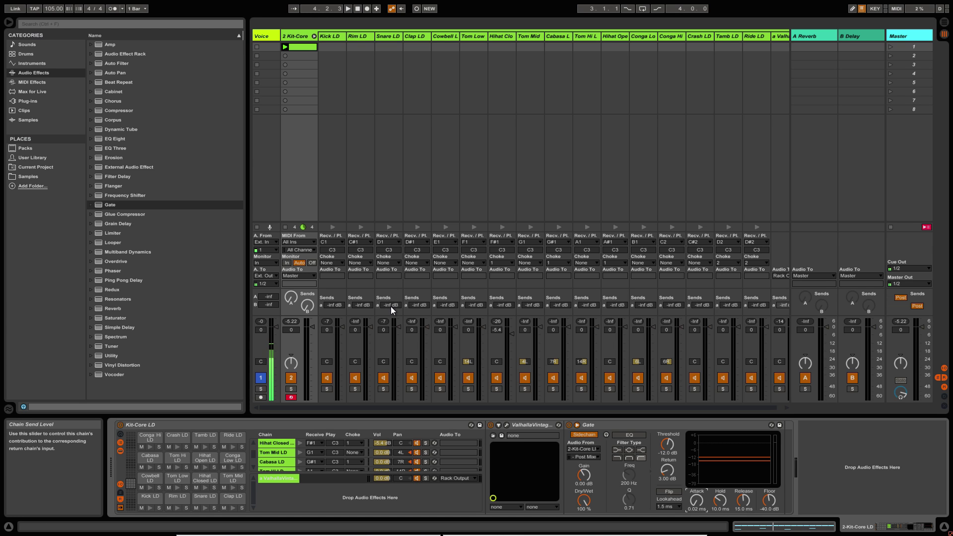
key("space")
left_click_drag(391, 307, 391, 284)
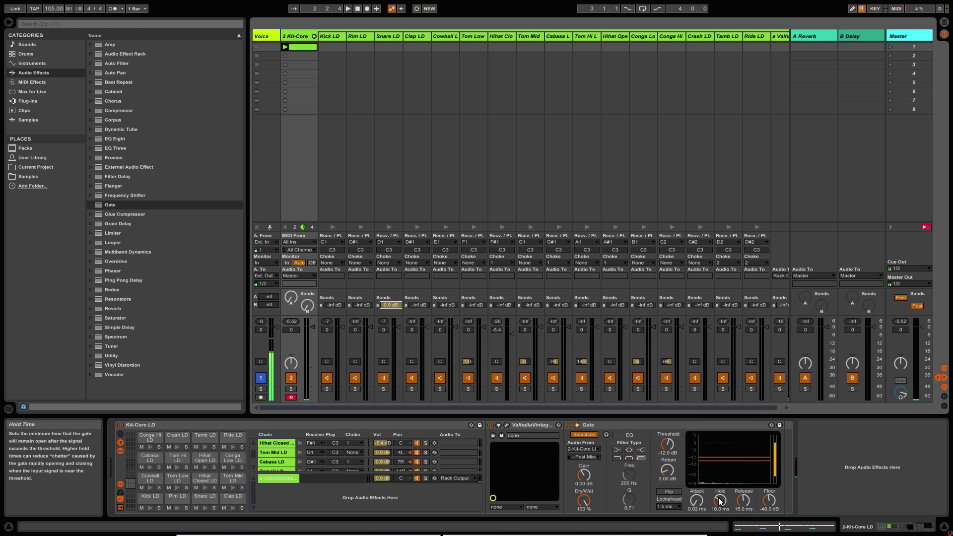
left_click_drag(724, 506, 725, 487)
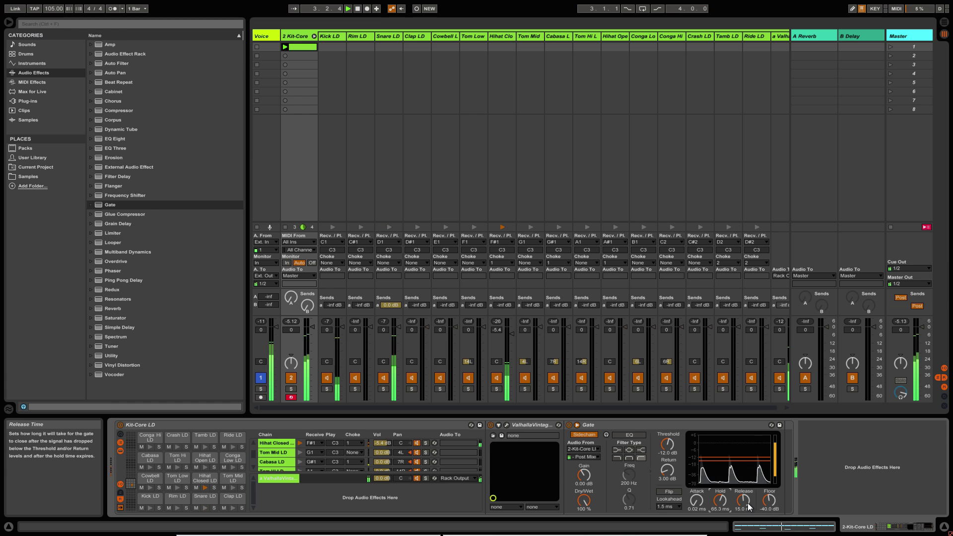
mouse_move(747, 502)
left_mouse_down()
mouse_move(747, 475)
mouse_move(720, 493)
mouse_move(744, 498)
mouse_move(744, 509)
left_mouse_up()
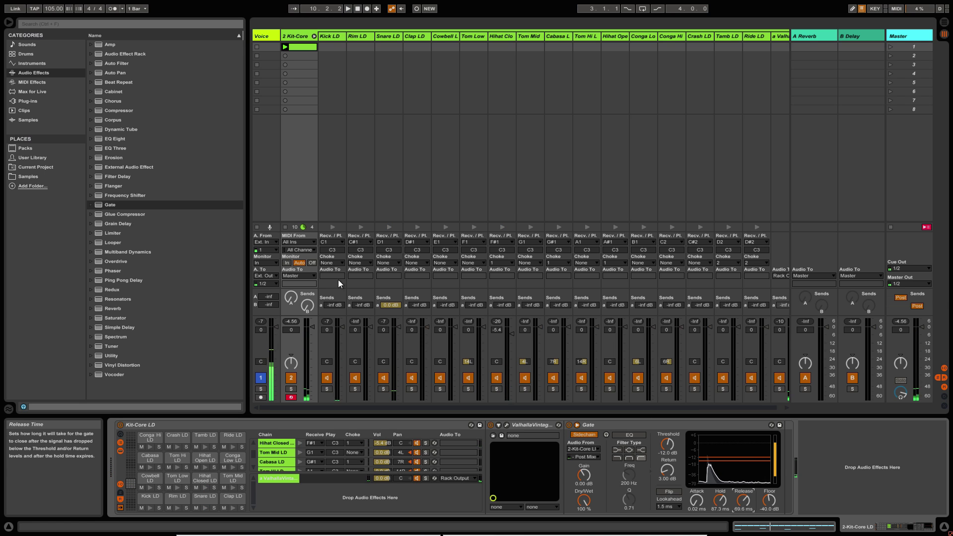
- Add an EQ Eight after the Gate, raise its first band's frequency and switch that band to the steeper low cut
left_click(114, 140)
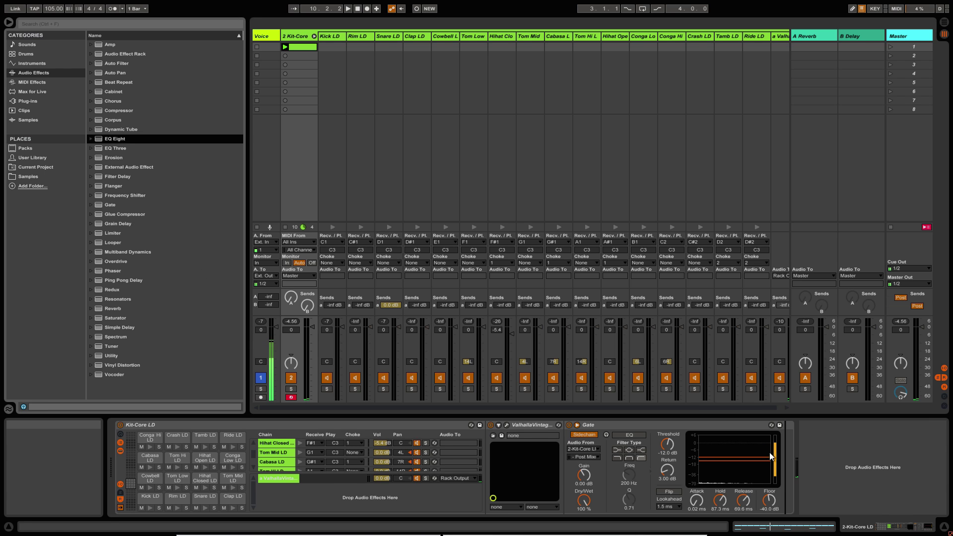
key("Return")
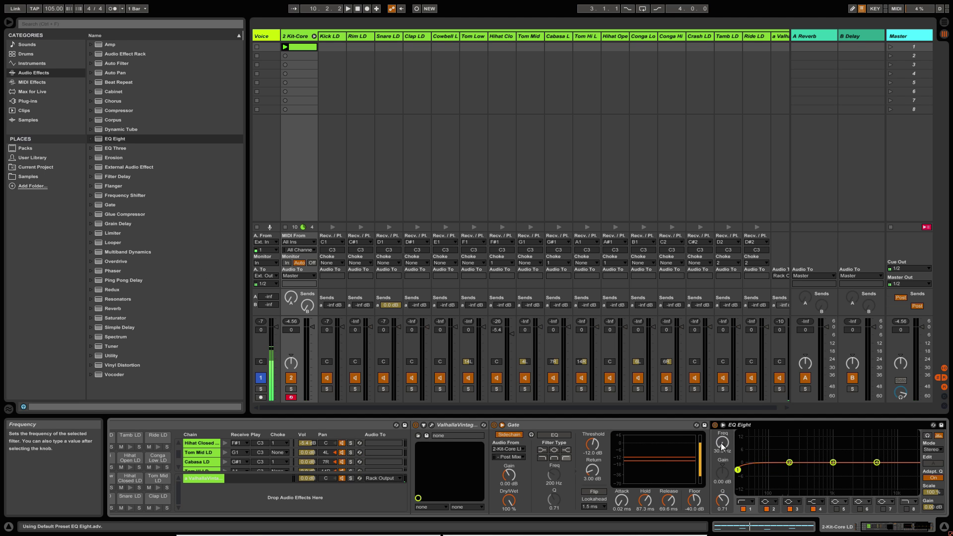
key("space")
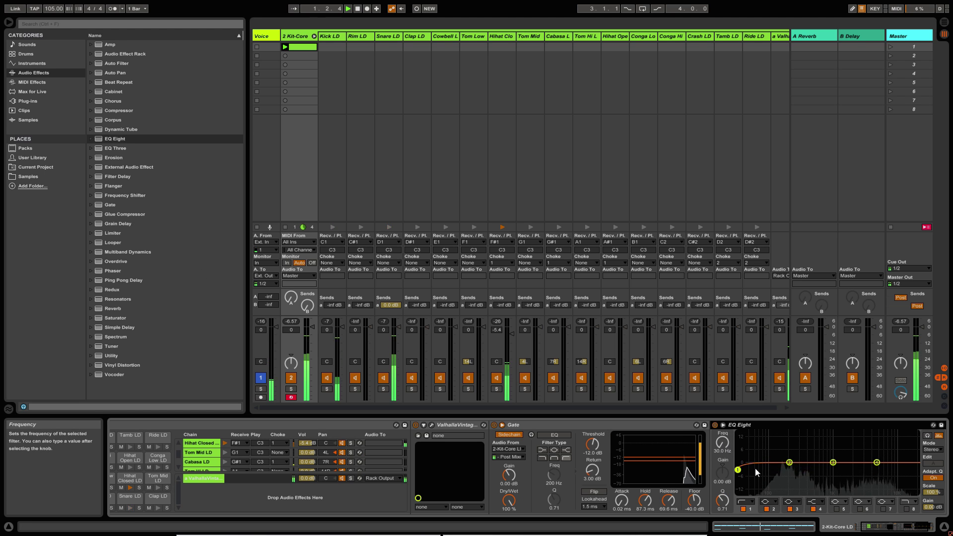
left_click_drag(723, 443, 723, 433)
left_click(747, 502)
left_click(741, 442)
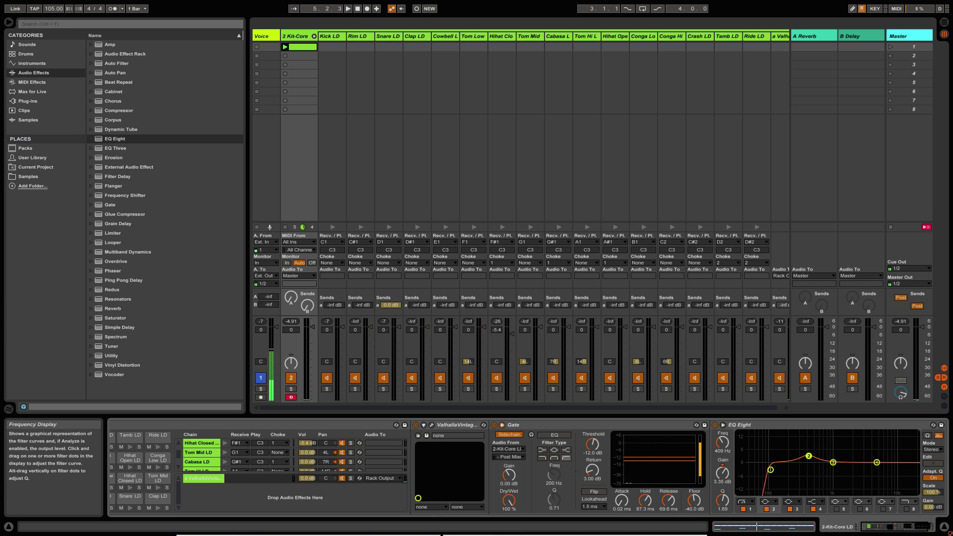
- Set the EQ's second band to -4.09 dB at 194 Hz and its first band to a gentler low cut at 93.2 Hz
left_click_drag(809, 459, 787, 444)
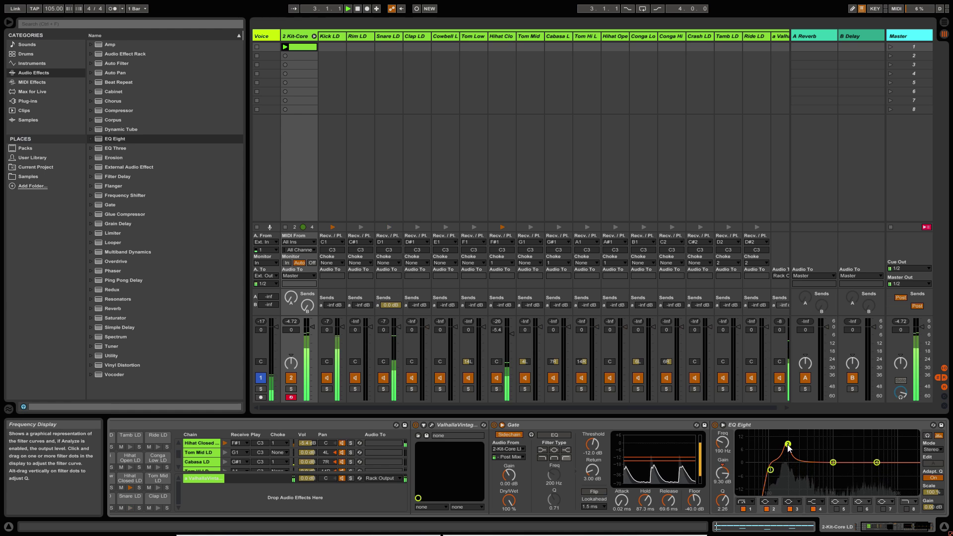
left_click_drag(787, 444, 788, 468)
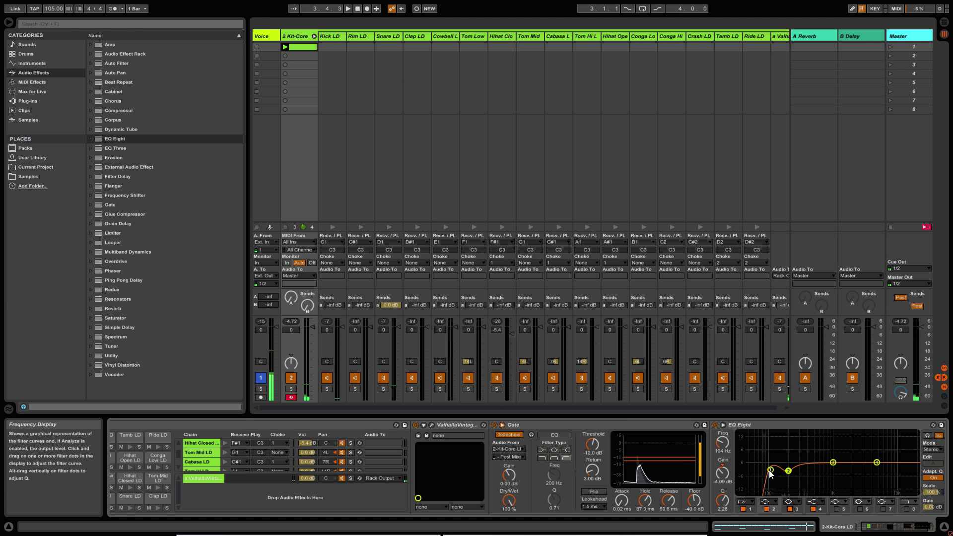
left_click(745, 501)
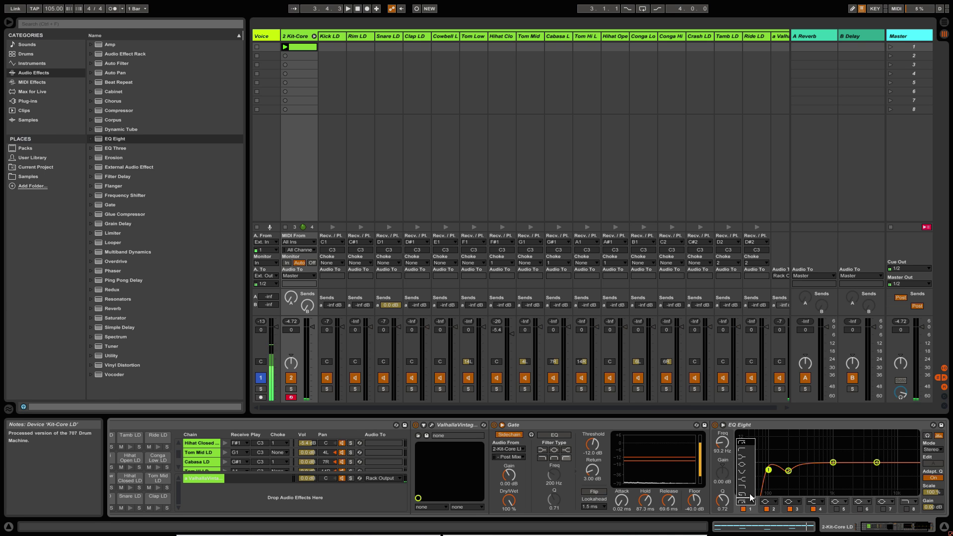
left_click(743, 449)
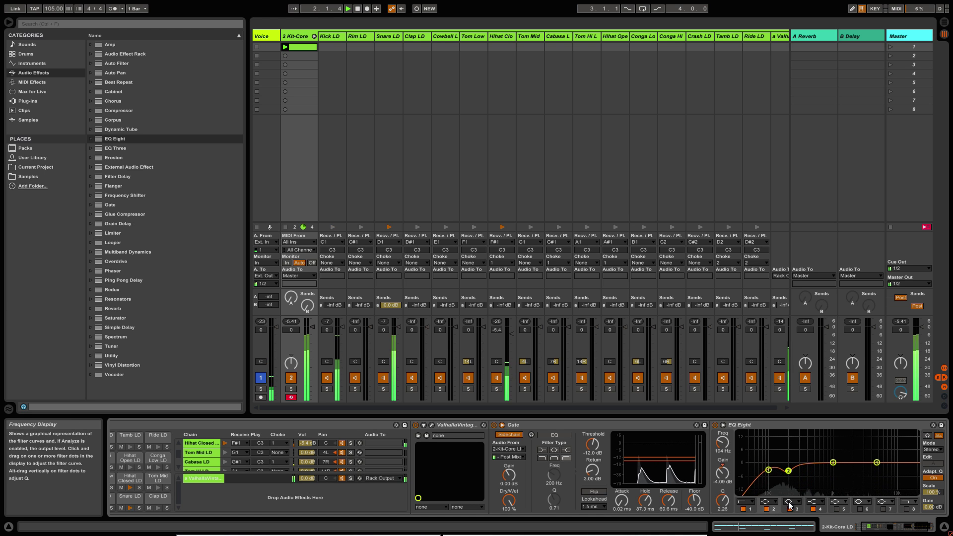
- Compare the EQ without its second band, set that band to -3.10 dB at 190 Hz and the fourth to -2.11 dB at 4.92 kHz
left_click(767, 510)
left_click(766, 509)
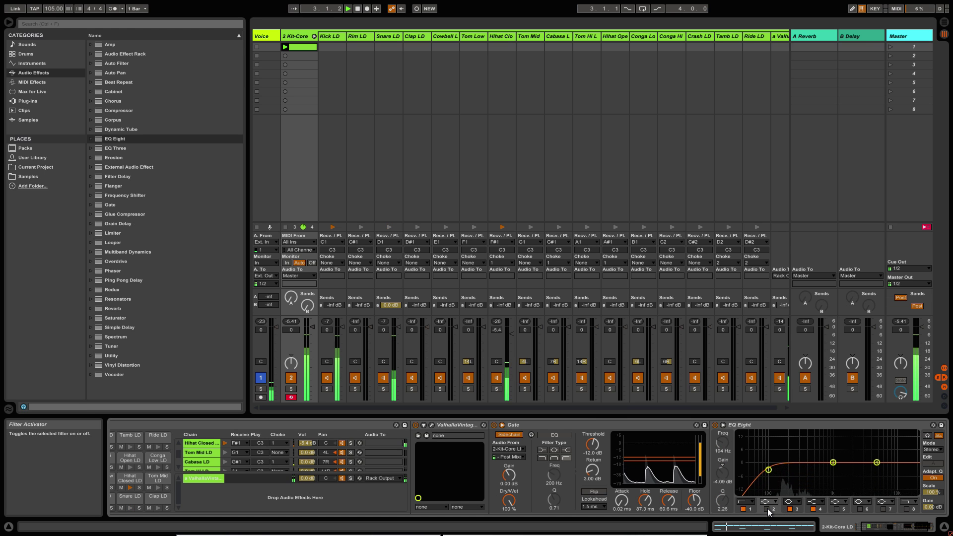
left_click(767, 508)
left_click_drag(788, 471, 788, 469)
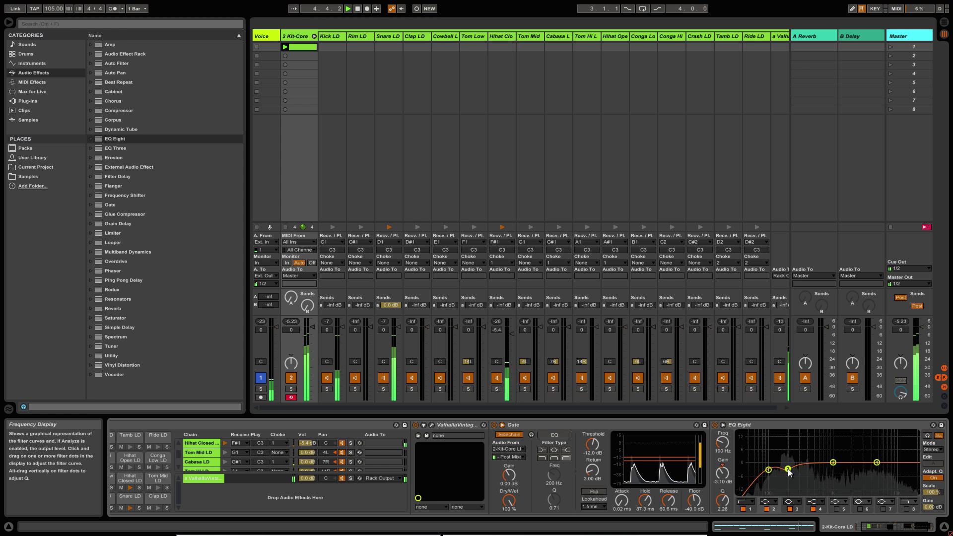
left_click_drag(876, 462, 876, 466)
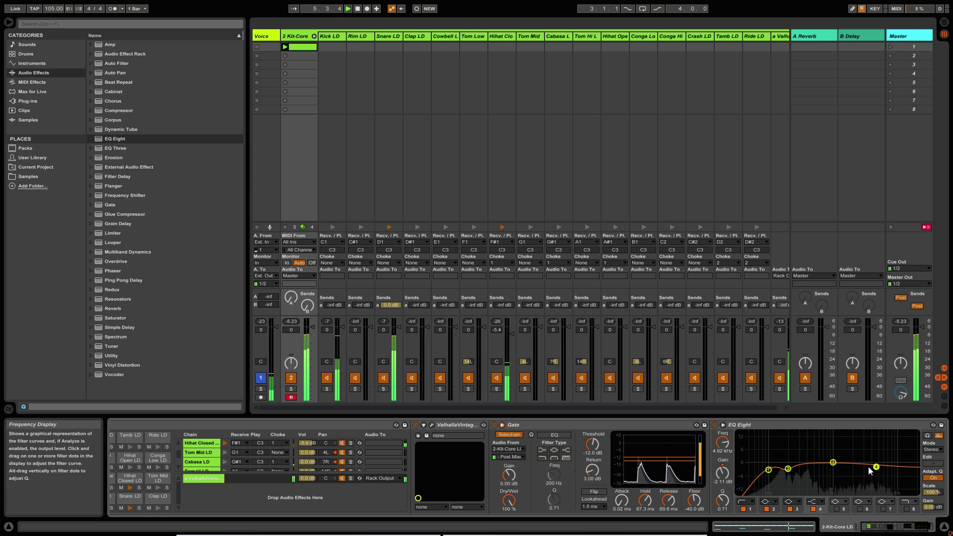
key("space")
- Add a Glue Compressor after the EQ Eight with its Threshold at -25.4 dB and Soft clipping on
left_click_drag(879, 527, 898, 527)
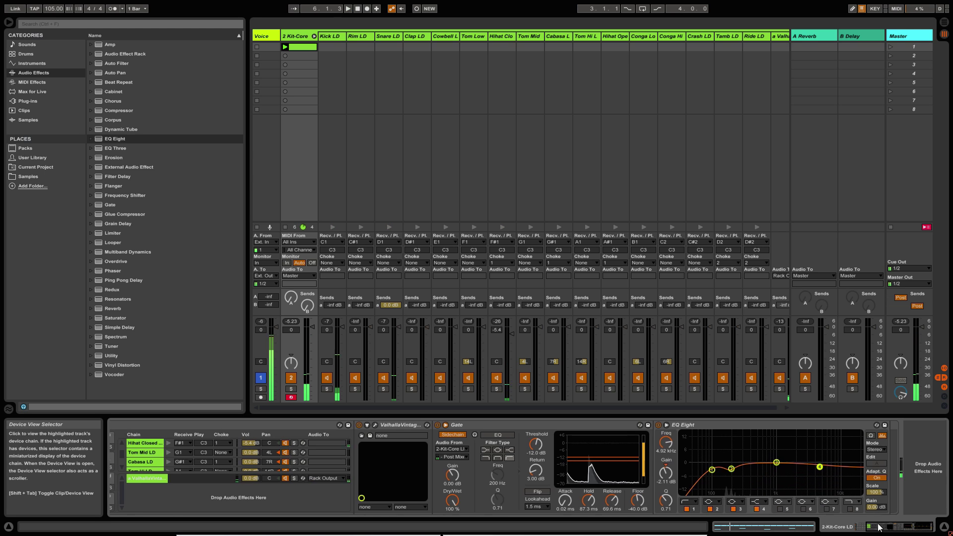
left_click(115, 216)
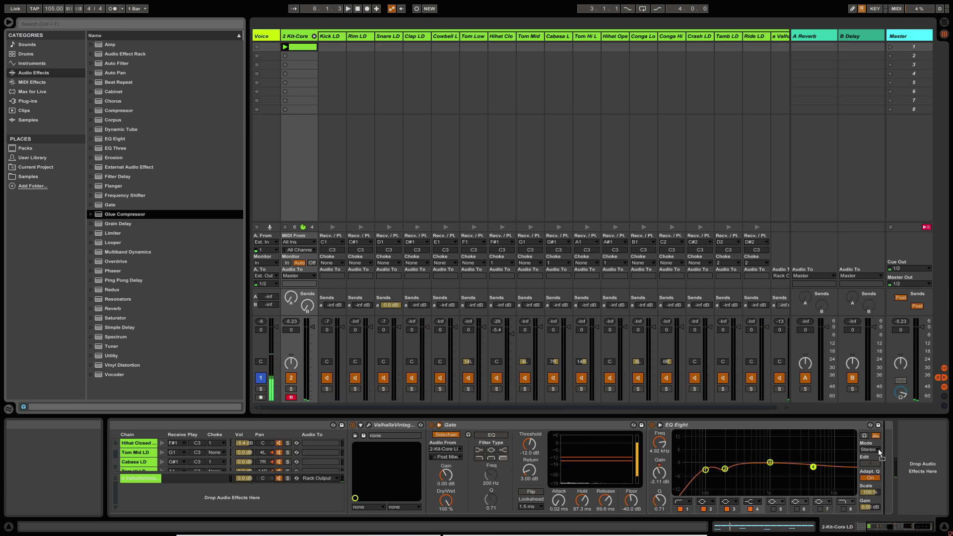
key("Return")
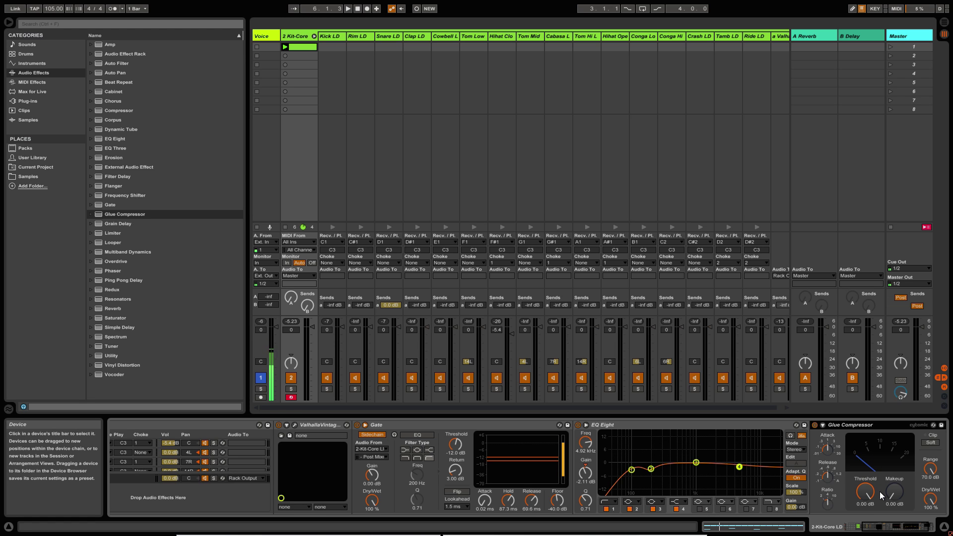
left_click_drag(880, 491, 865, 512)
key("space")
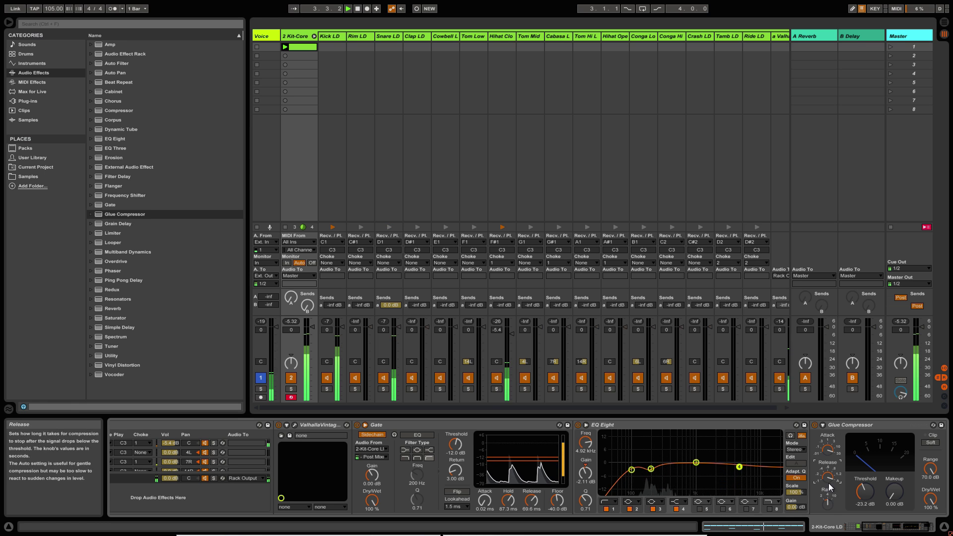
left_click(932, 442)
left_click_drag(865, 491, 865, 502)
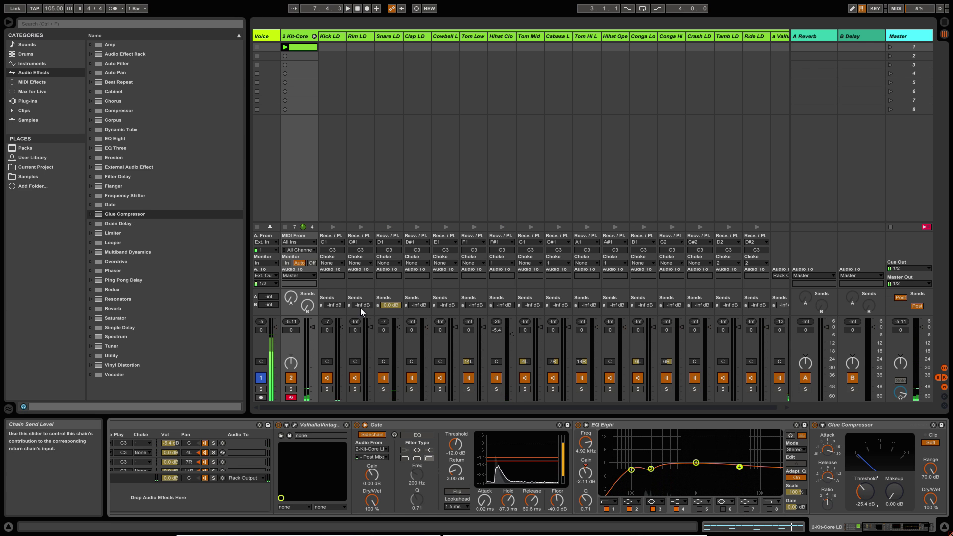
- Audition the beat during playback while bypassing and re-enabling the Gate to compare the reverb tail
key("space")
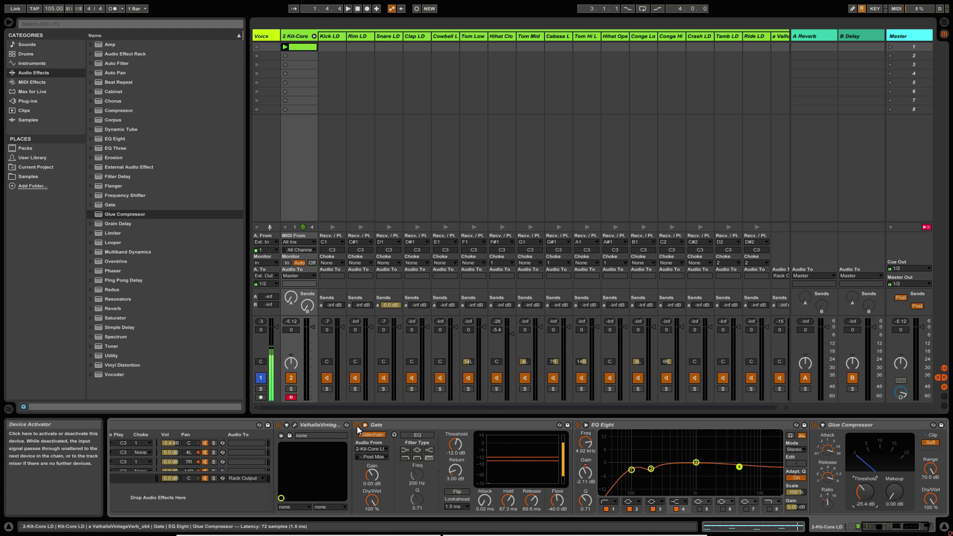
left_click(357, 425)
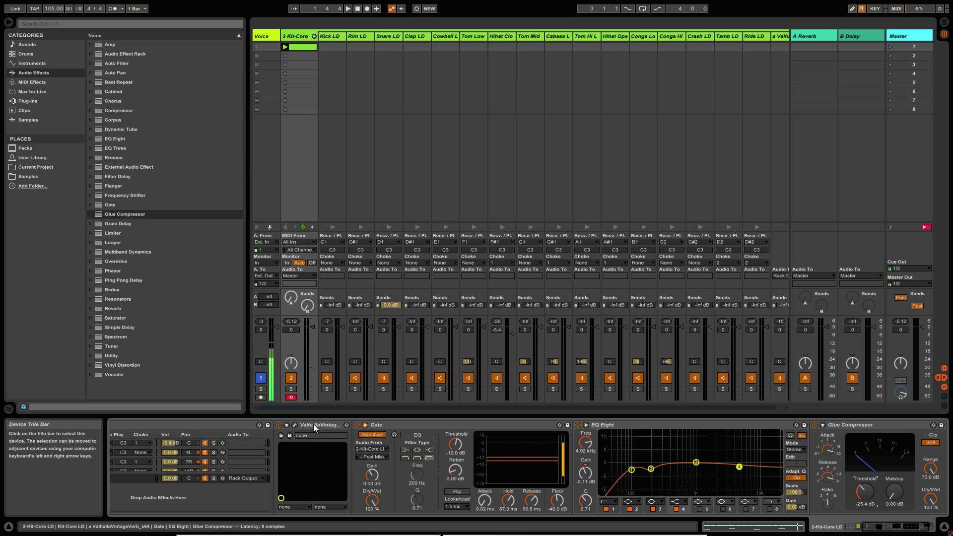
left_click(357, 425)
key("space")
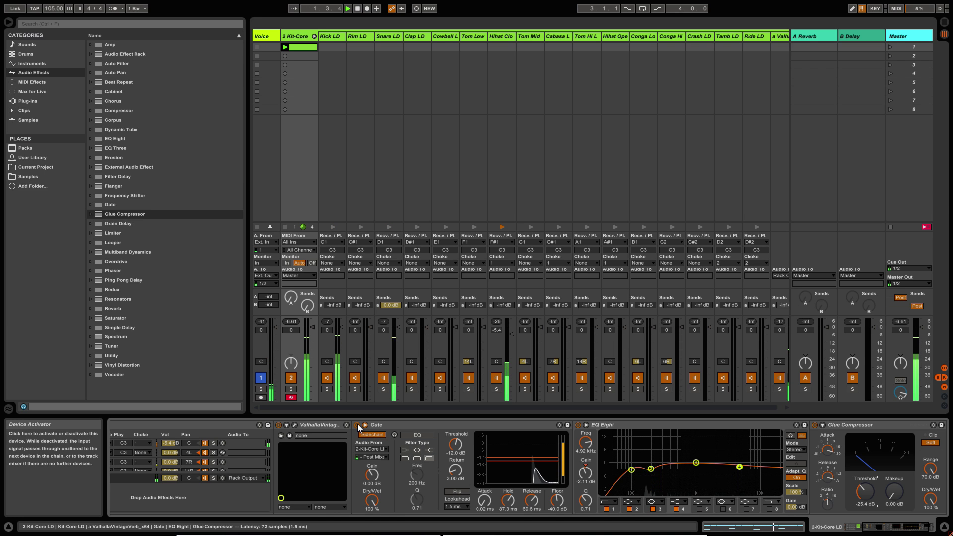
left_click(358, 426)
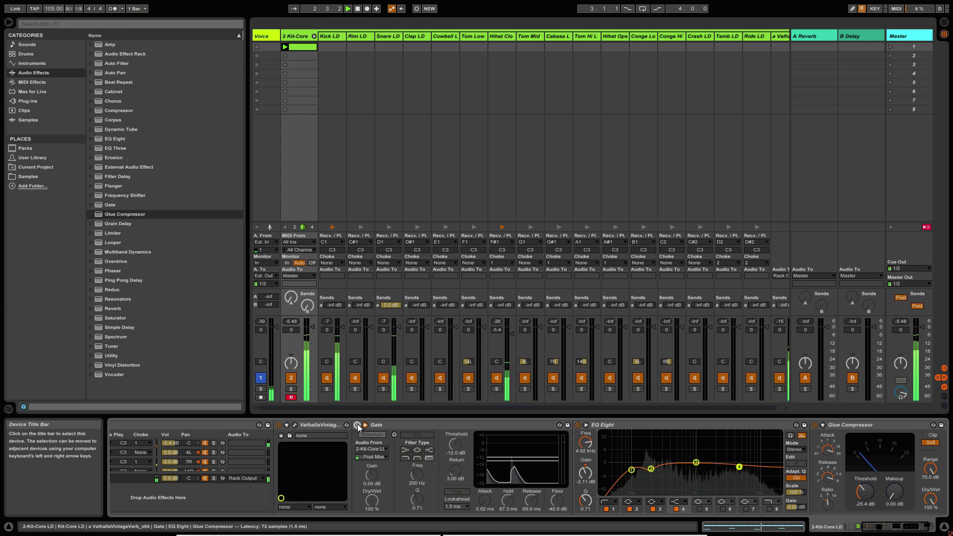
left_click(359, 426)
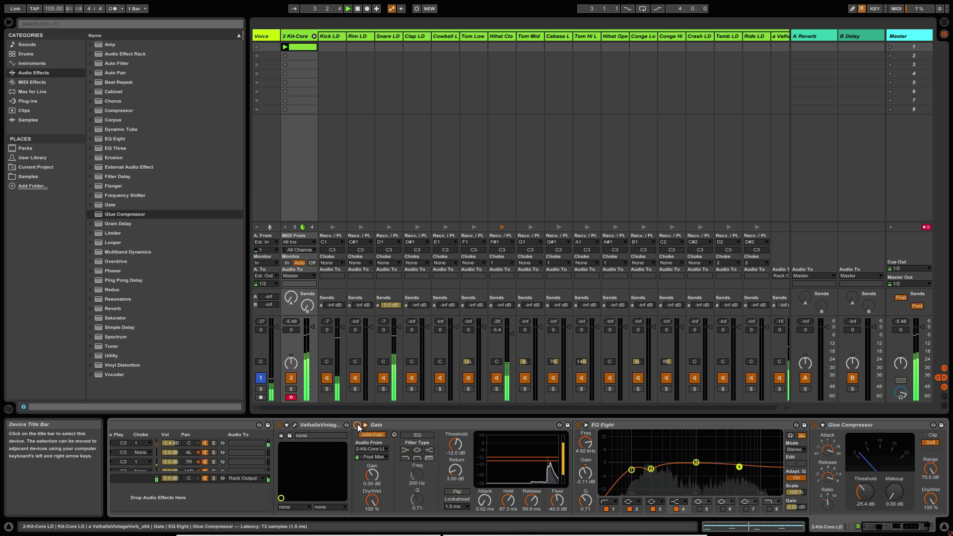